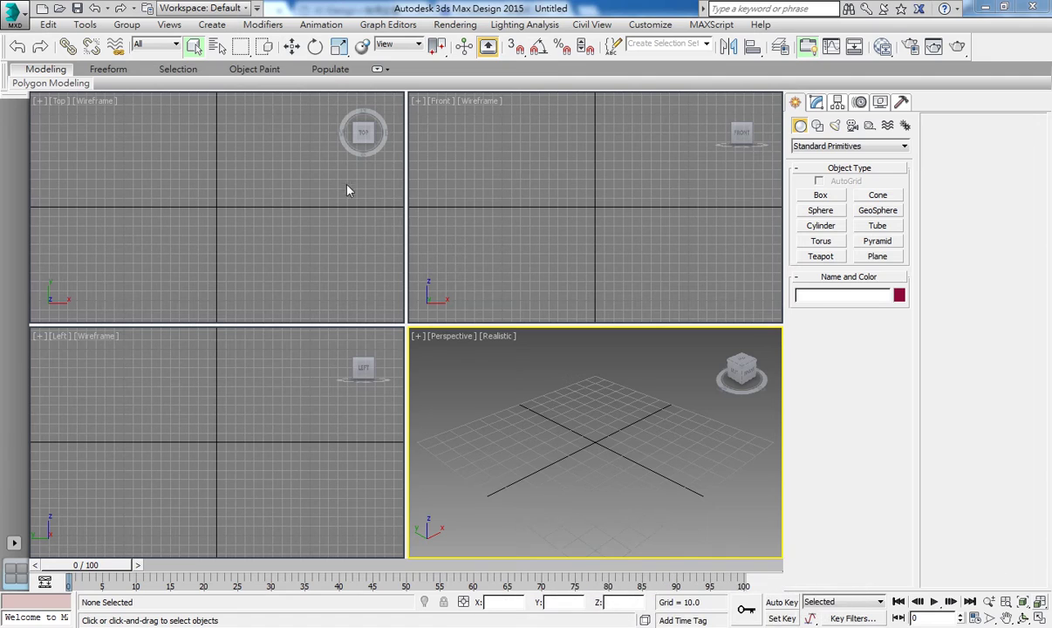
Step: Activate and pan the Front viewport, then maximize it to fill the workspace
left_click(321, 185)
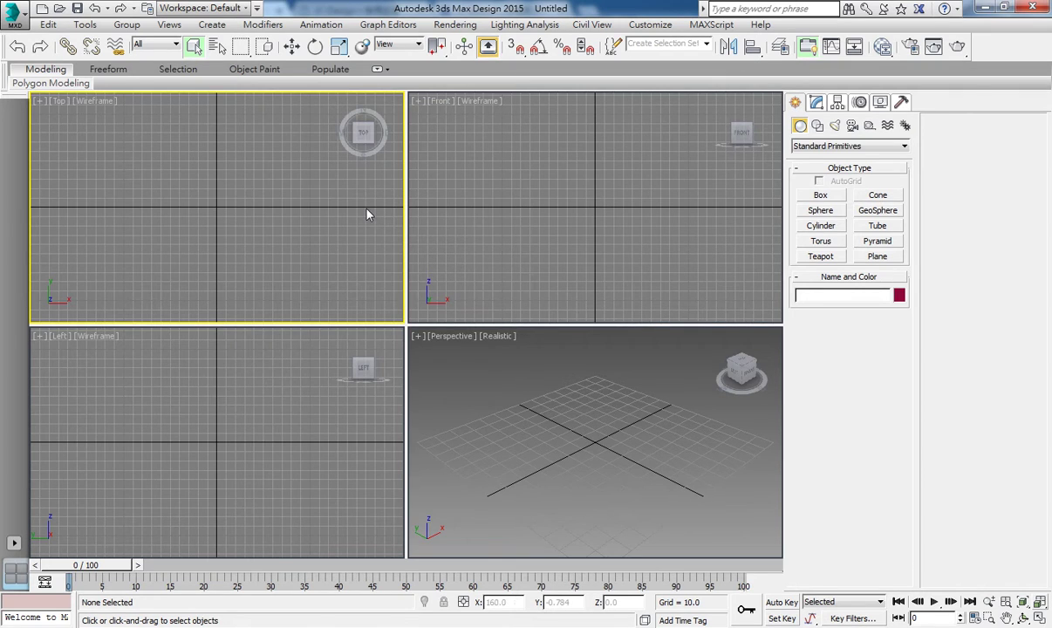
left_click(562, 210)
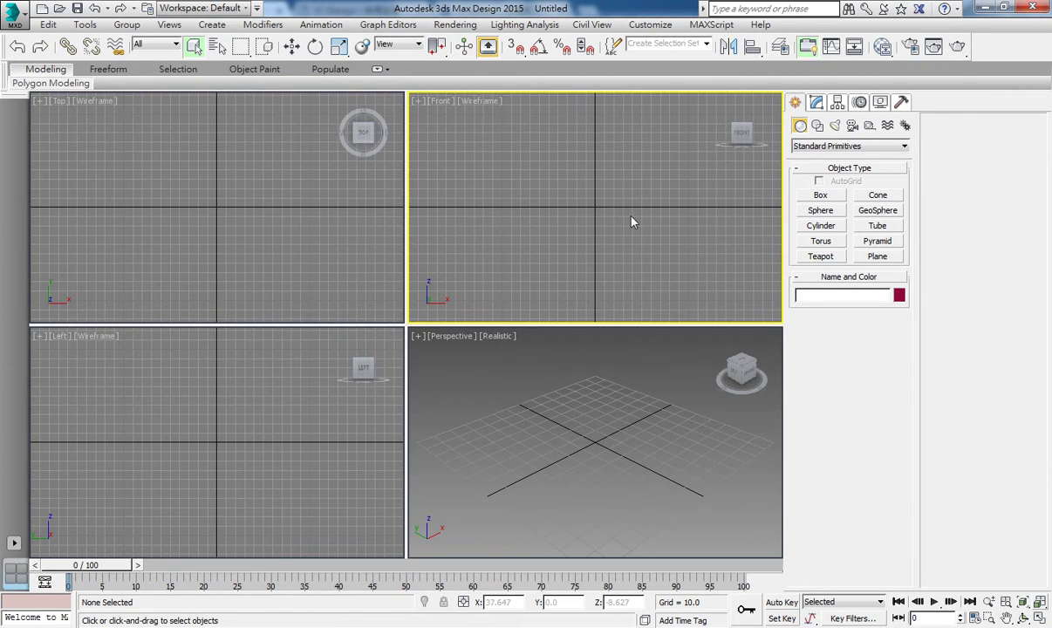
mouse_move(632, 219)
middle_mouse_down()
mouse_move(576, 249)
mouse_move(552, 250)
mouse_move(568, 231)
mouse_move(542, 230)
middle_mouse_up()
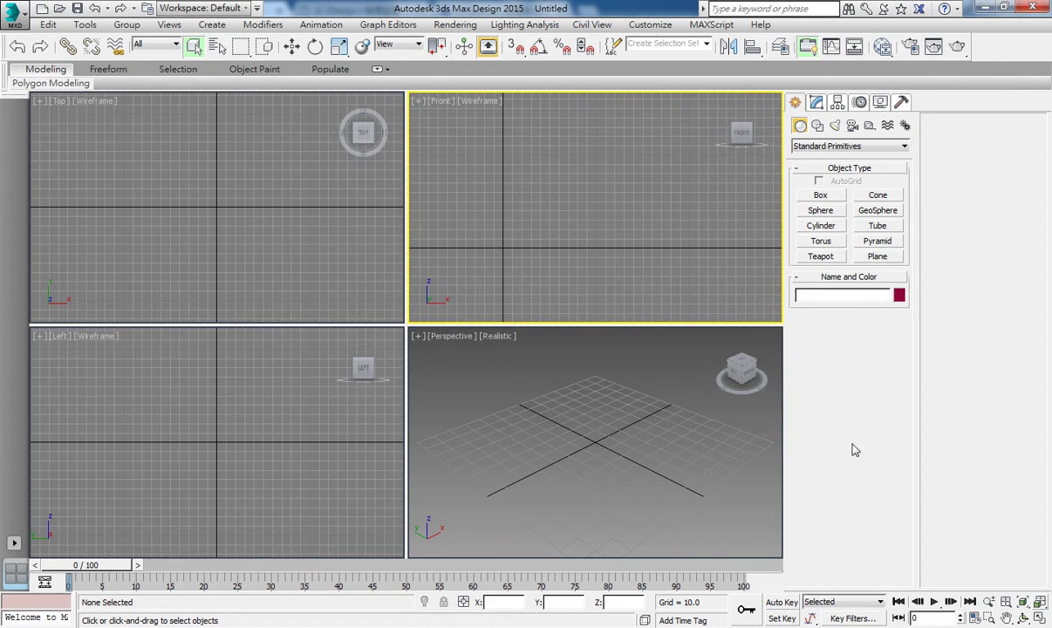
left_click(1037, 617)
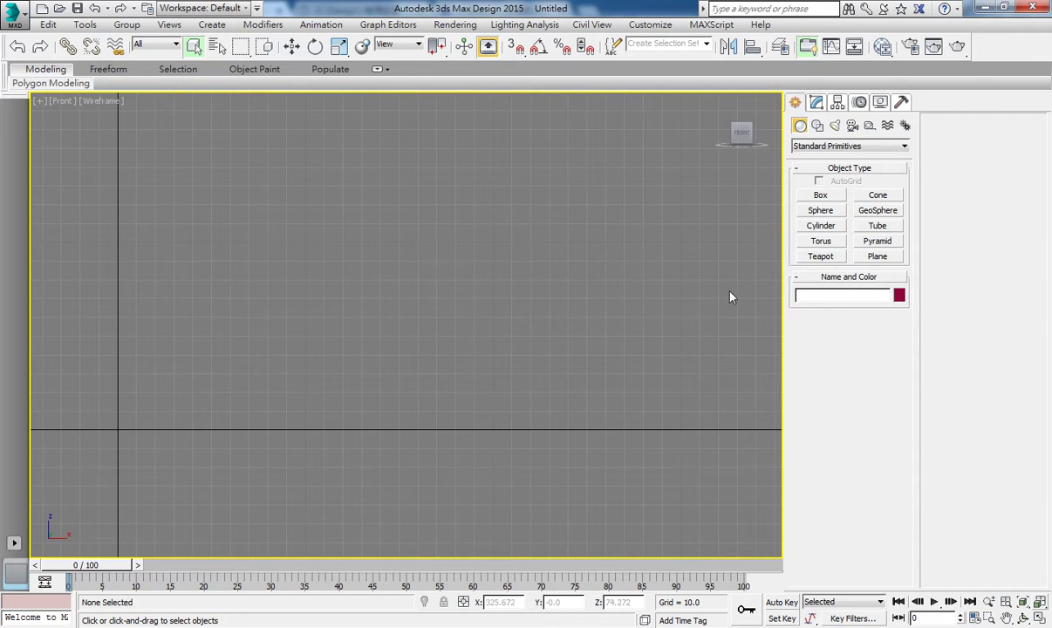
Step: Draw Line001 in the Front view as a three-point line spline with a curved Bezier middle point
left_click(817, 125)
left_click(822, 206)
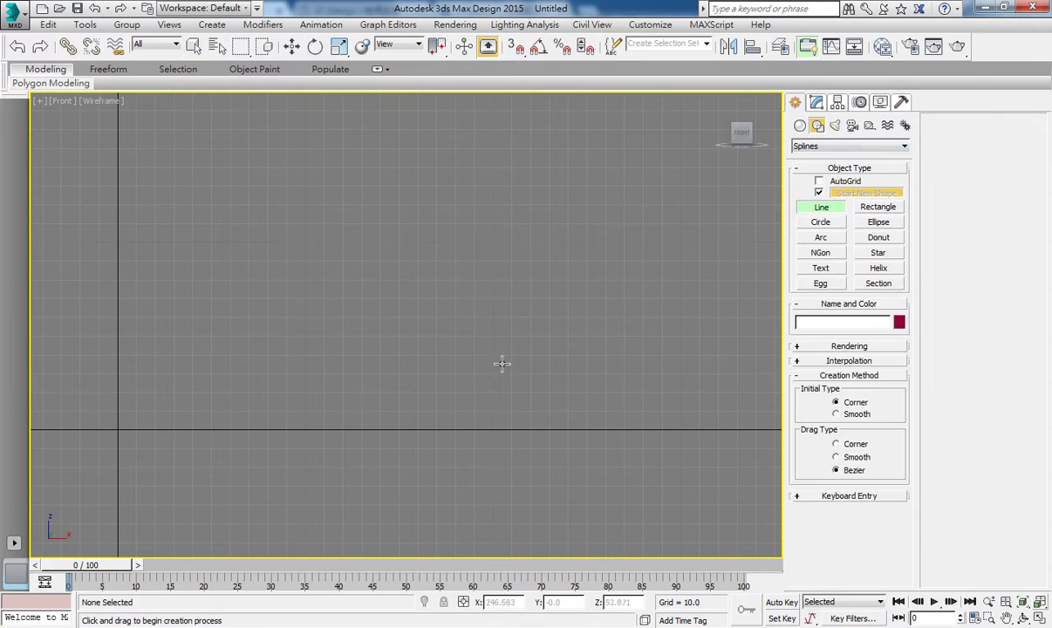
left_click(543, 207)
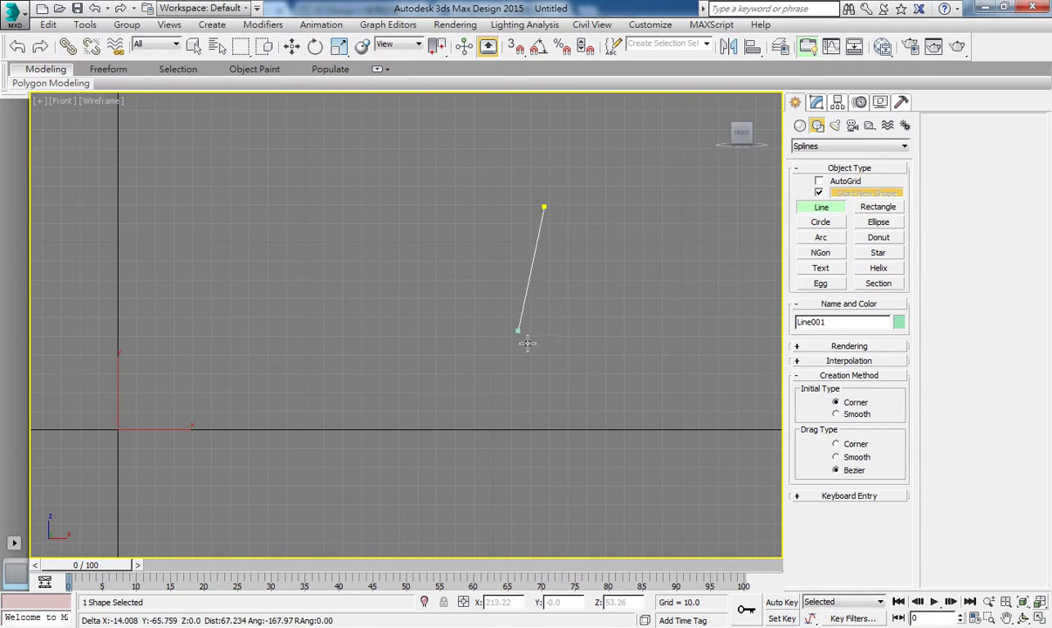
left_click_drag(506, 344, 481, 351)
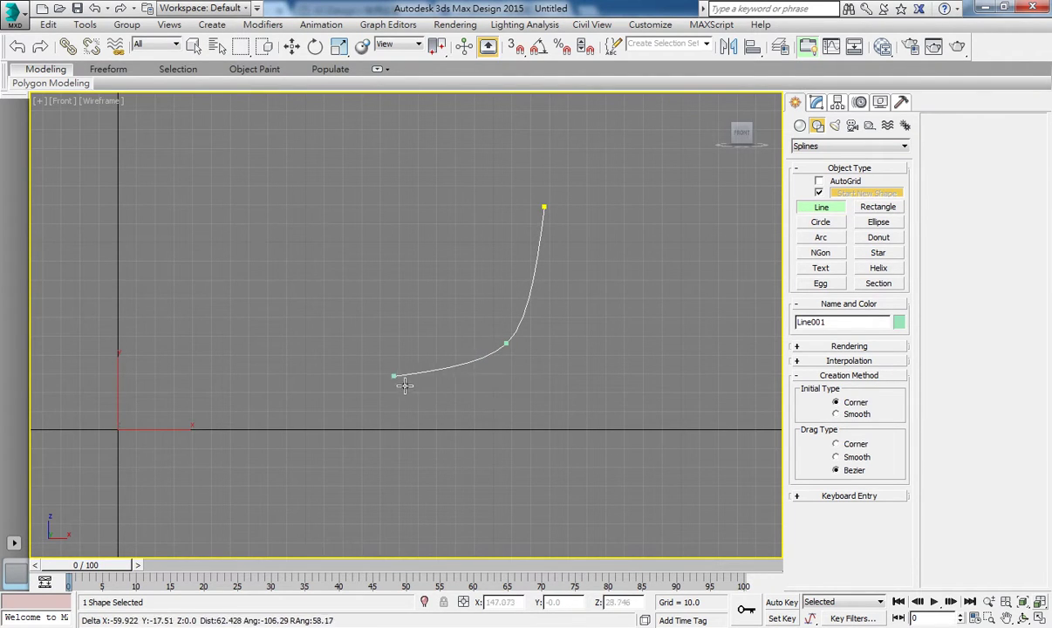
left_click(384, 367)
right_click(419, 310)
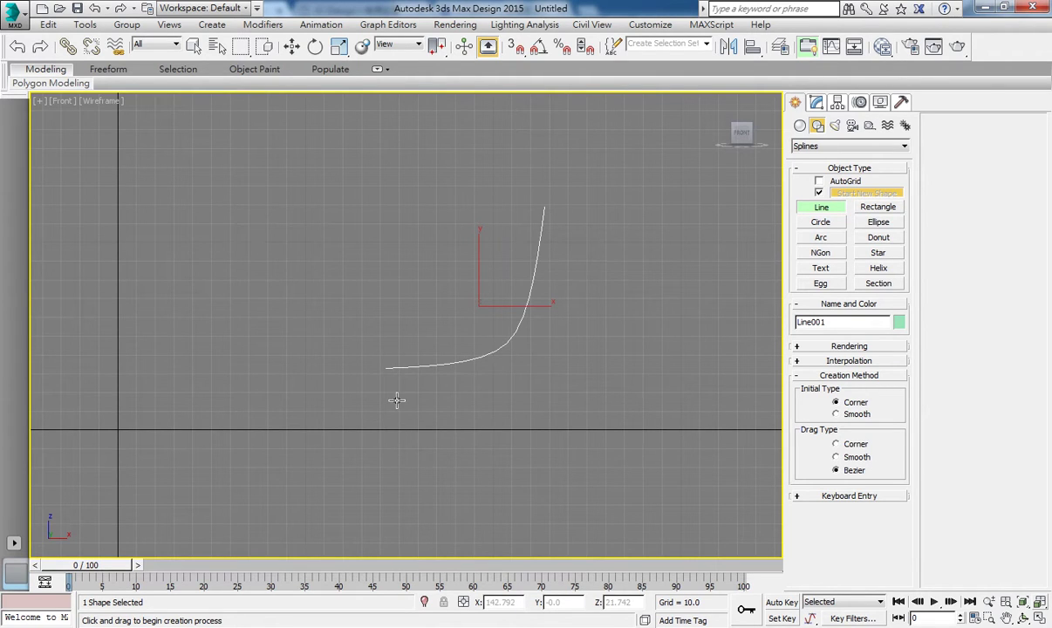
right_click(493, 307)
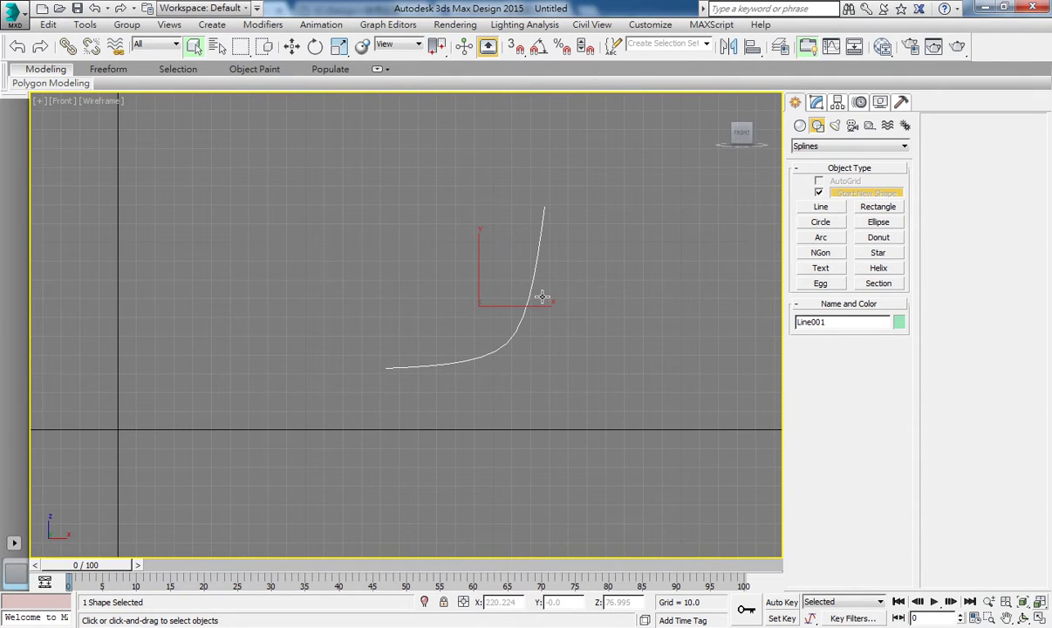
Step: Outline Line001 at Spline sub-object level, offsetting a thin parallel copy of the curve
left_click(817, 103)
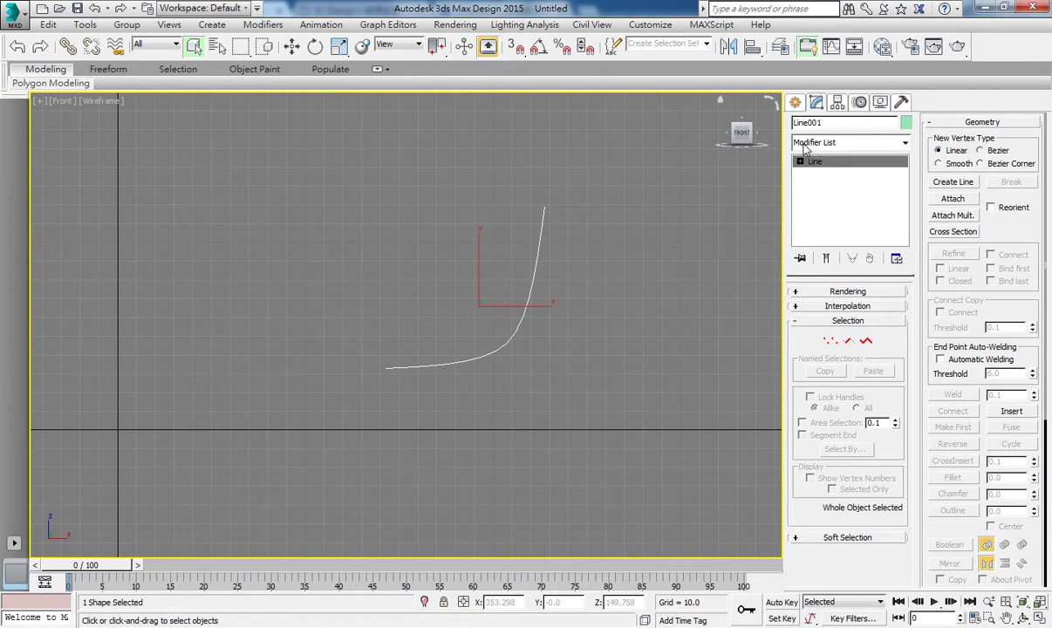
left_click(865, 340)
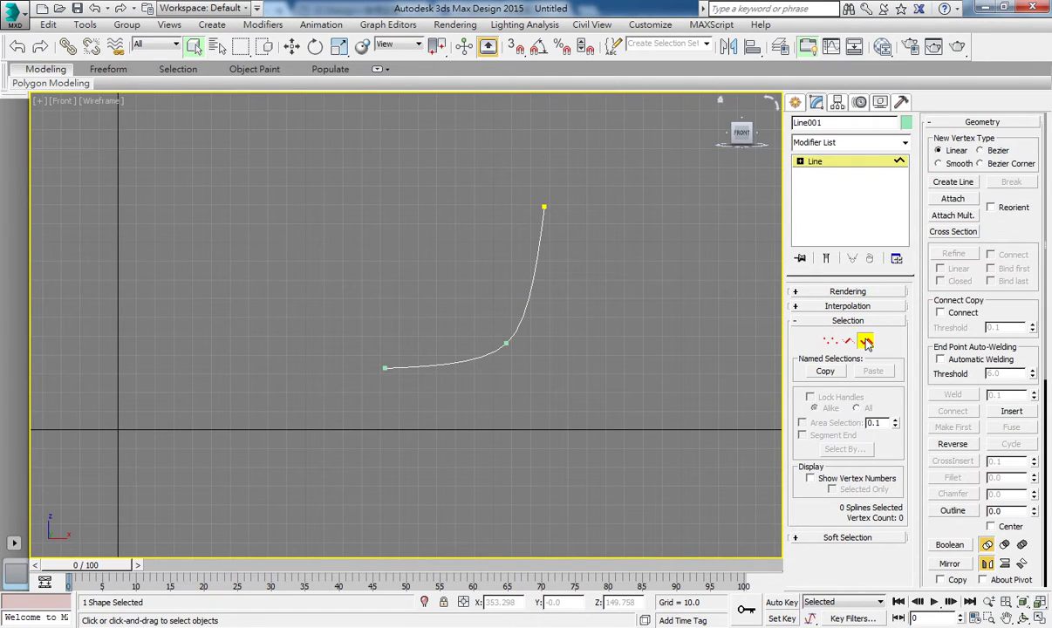
left_click(953, 511)
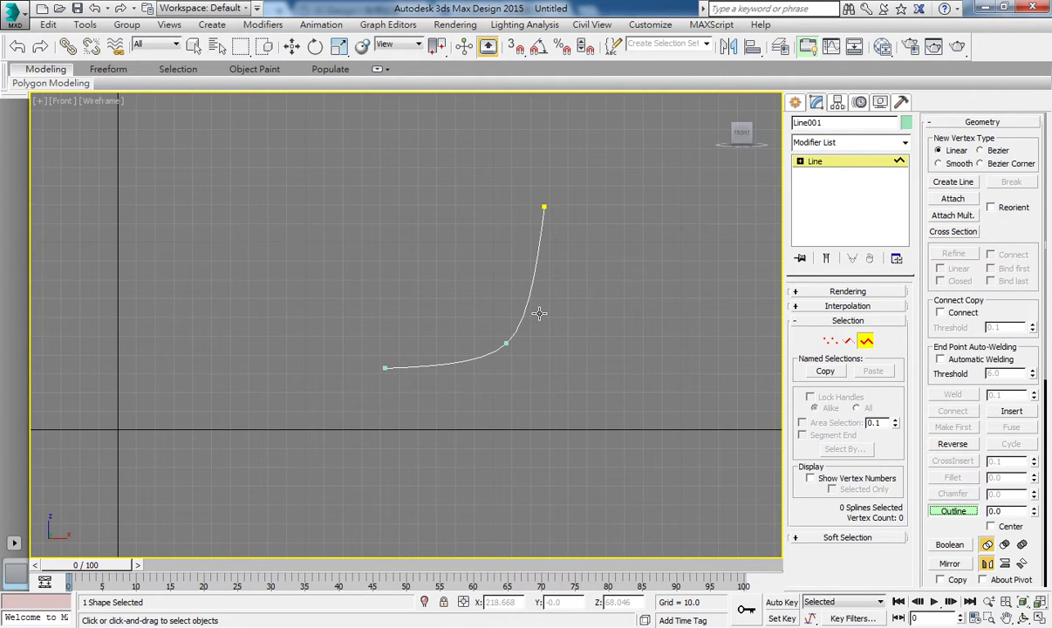
left_click_drag(536, 305, 533, 301)
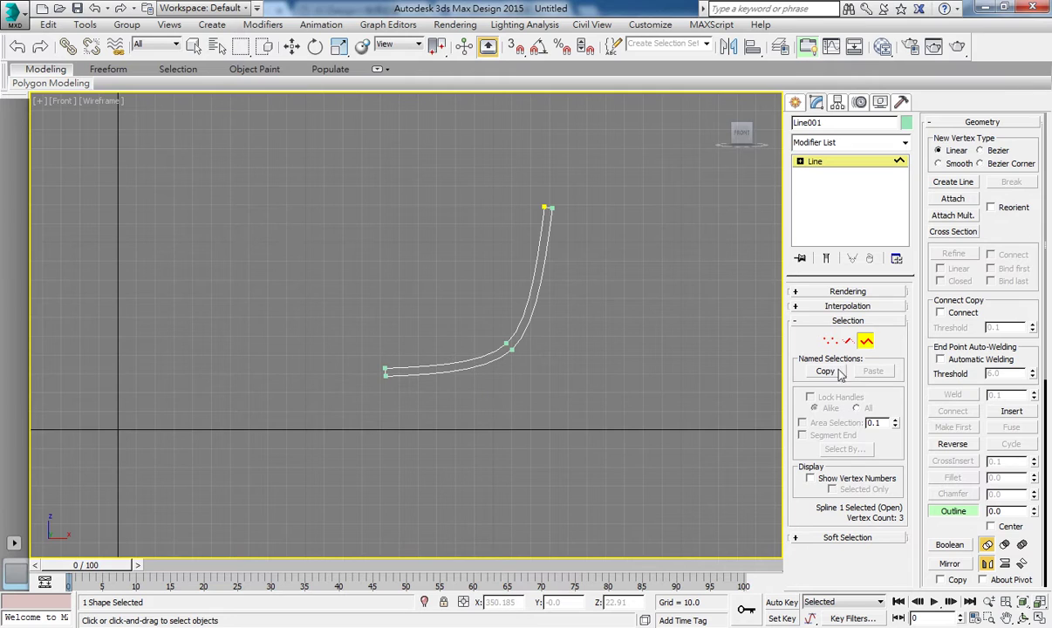
Step: Switch Line001 to Vertex level and zoom in on the profile's left end
left_click(829, 340)
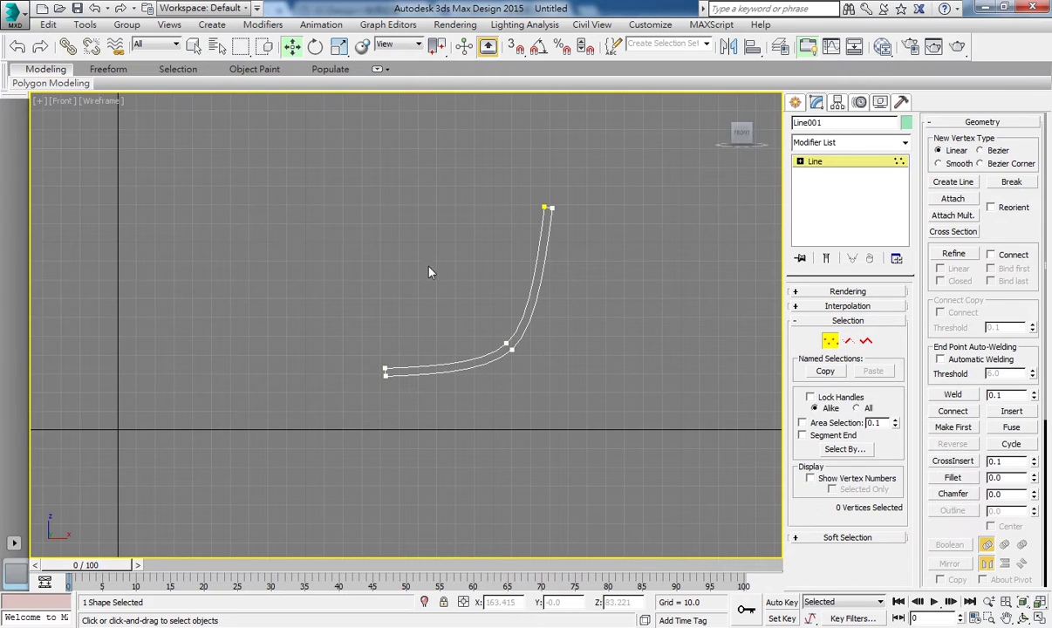
middle_click_drag(375, 392, 359, 392)
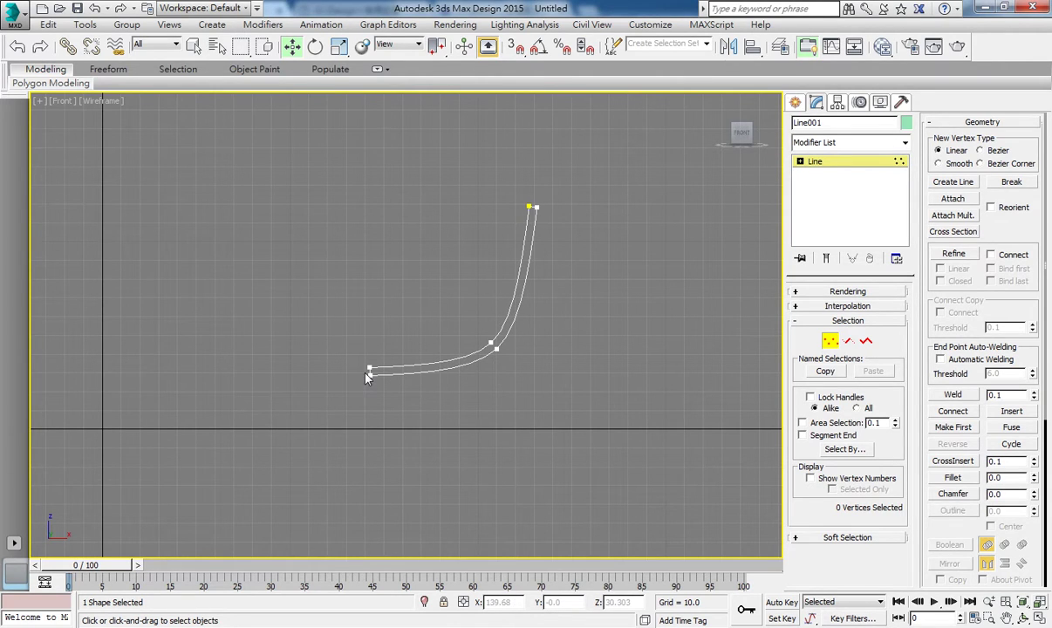
mouse_move(345, 393)
middle_mouse_down()
mouse_move(395, 315)
mouse_move(333, 415)
middle_mouse_up()
scroll(418, 316, "up", 3)
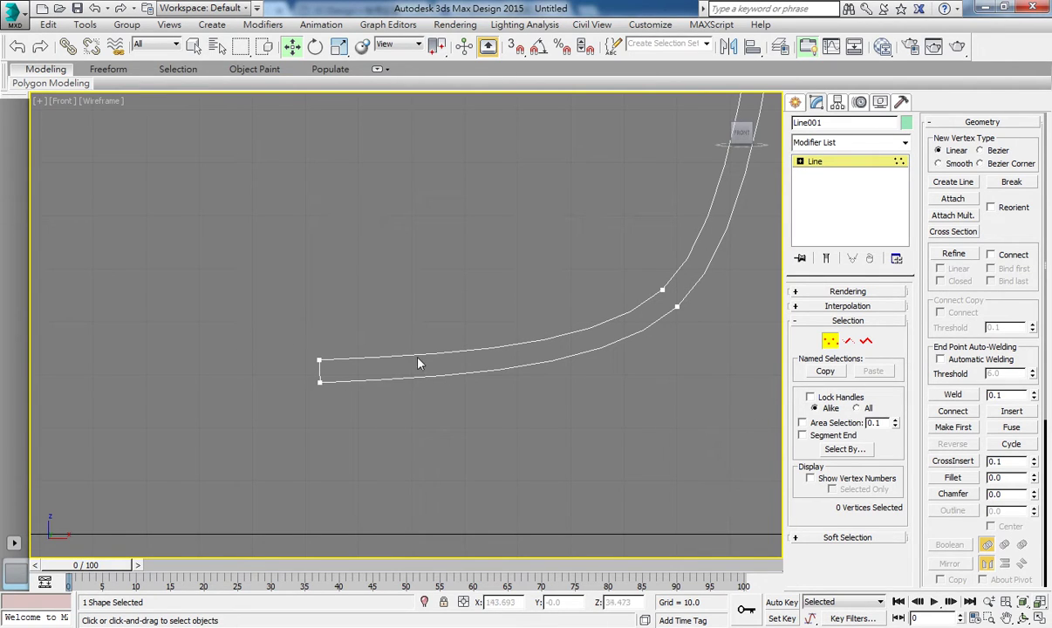
left_click_drag(279, 336, 330, 419)
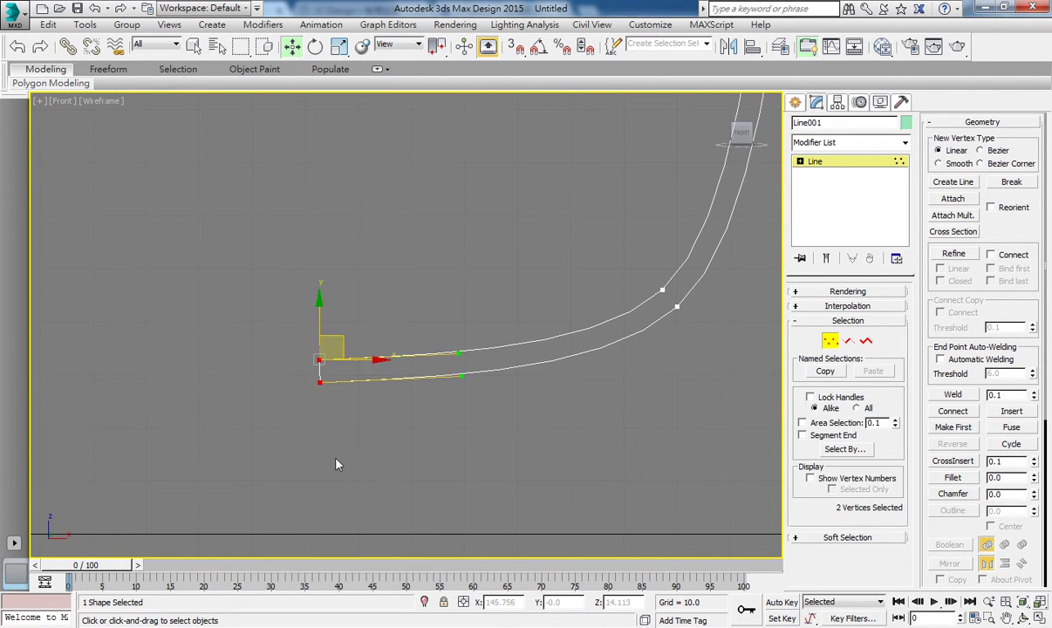
left_click(337, 463)
Step: Set both the upper and lower left-end vertices to X = 142.0
left_click_drag(321, 363, 322, 364)
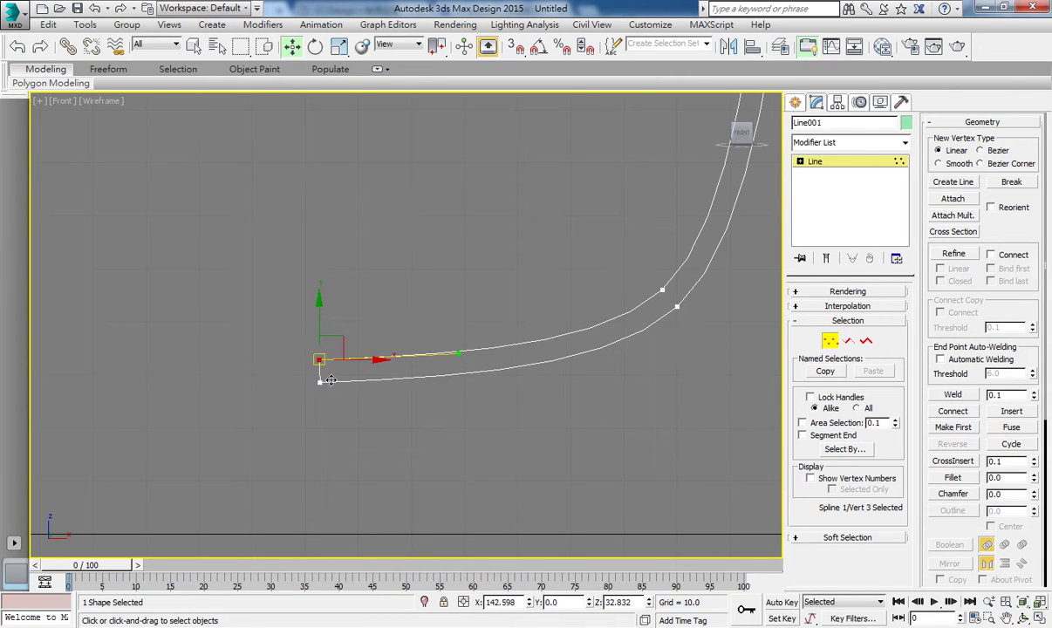
left_click(321, 358)
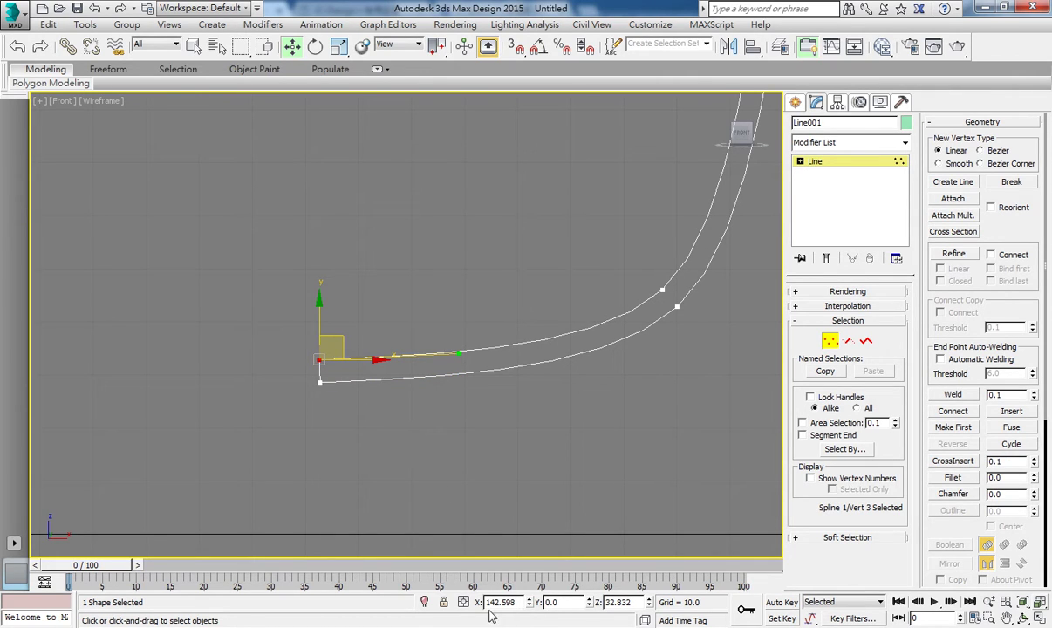
left_click_drag(501, 609, 530, 611)
type("2")
key("Return")
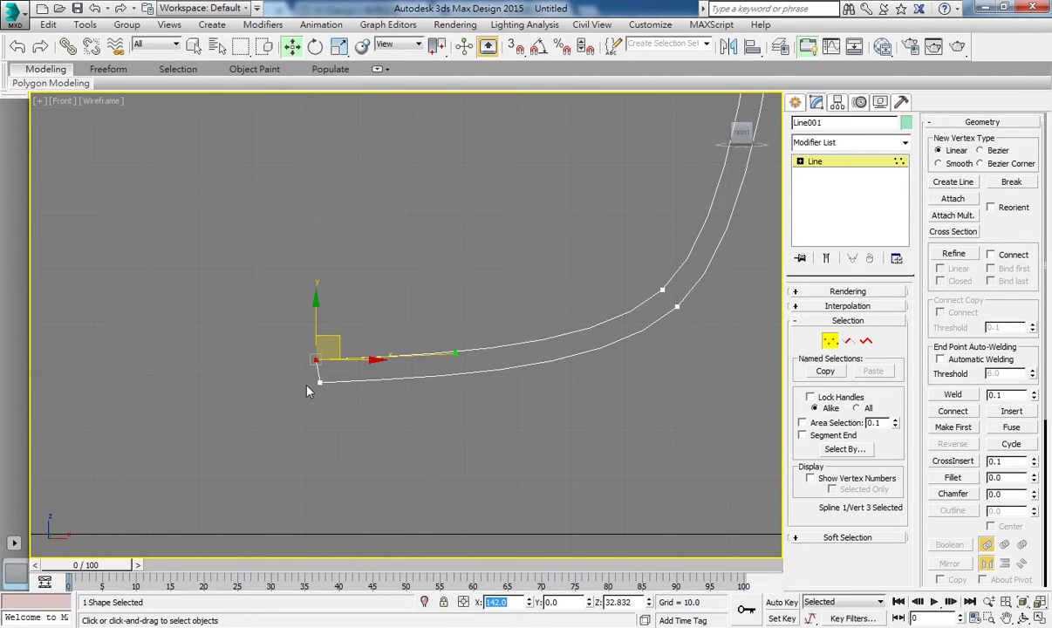
left_click_drag(316, 374, 346, 398)
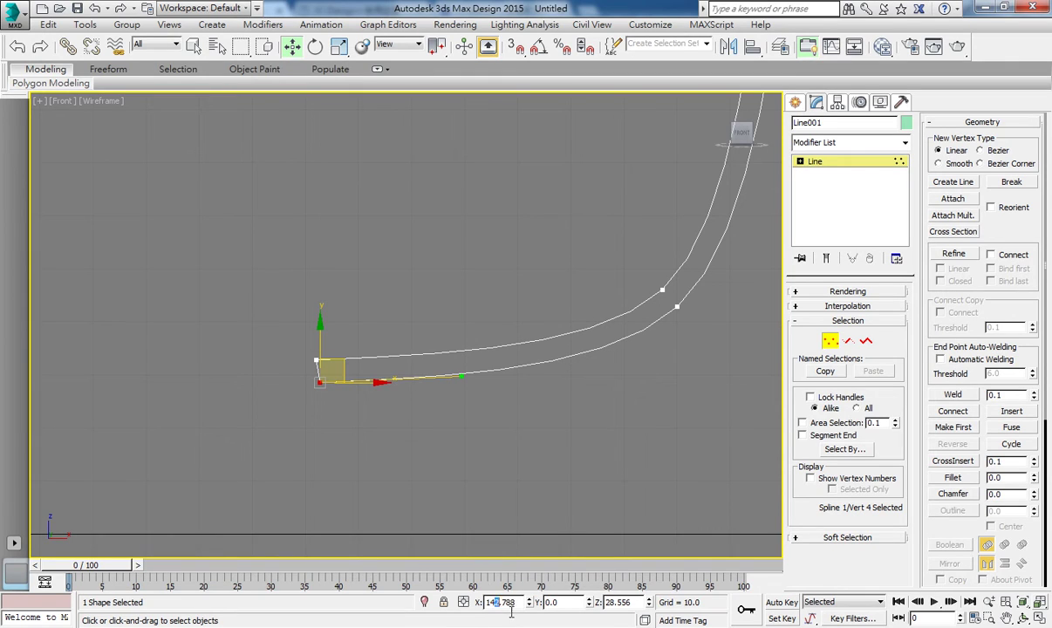
type("2")
key("Return")
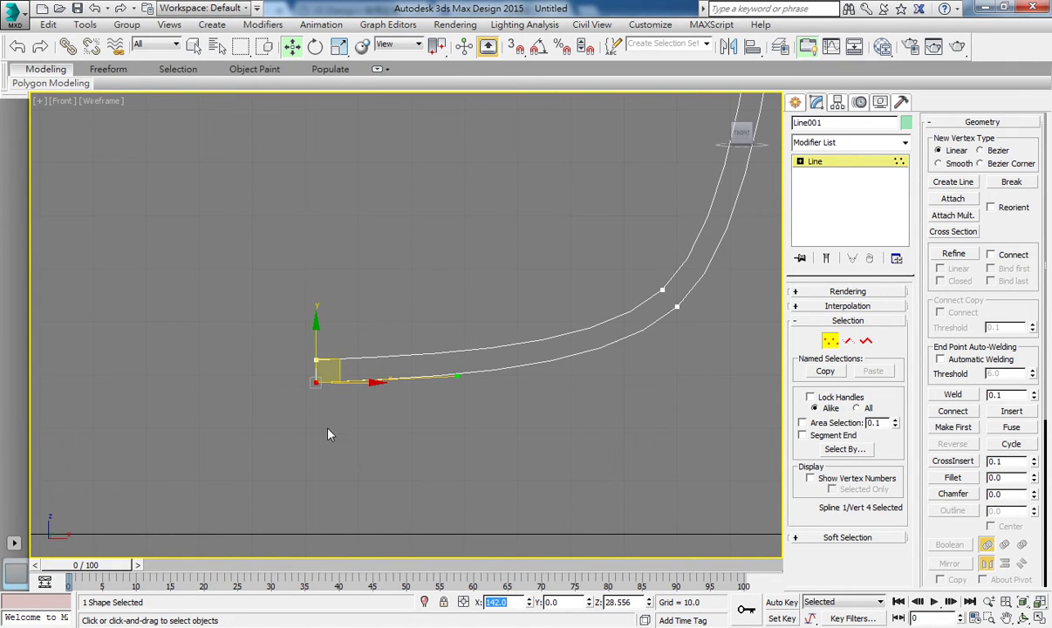
left_click(327, 433)
middle_click_drag(335, 402, 312, 460)
scroll(314, 453, "down", 3)
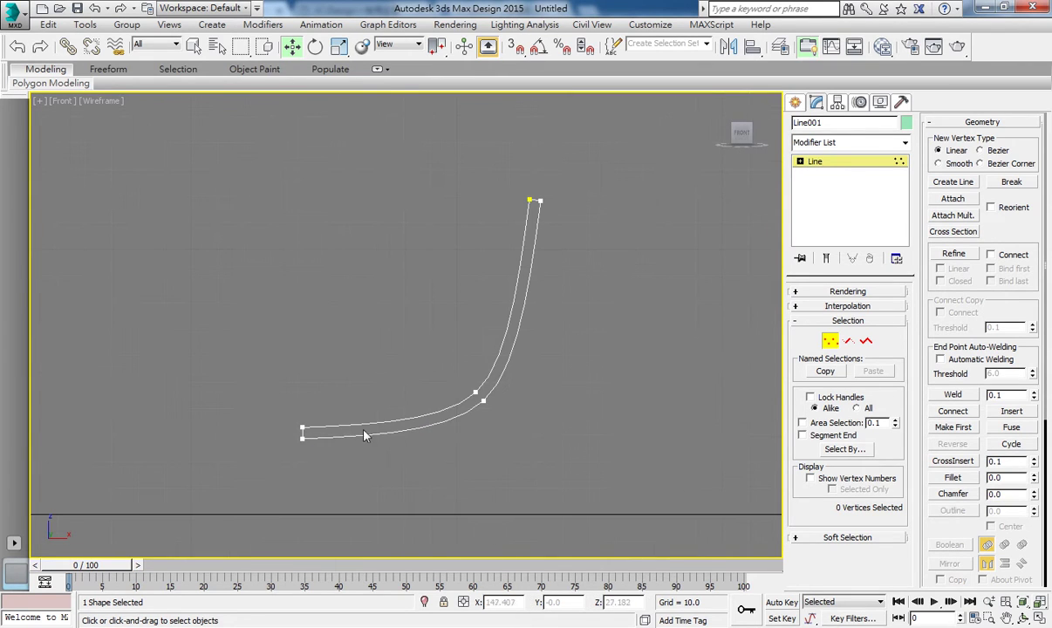
Step: Exit vertex editing and frame the reselected Line001 in a maximized Perspective view
left_click(813, 161)
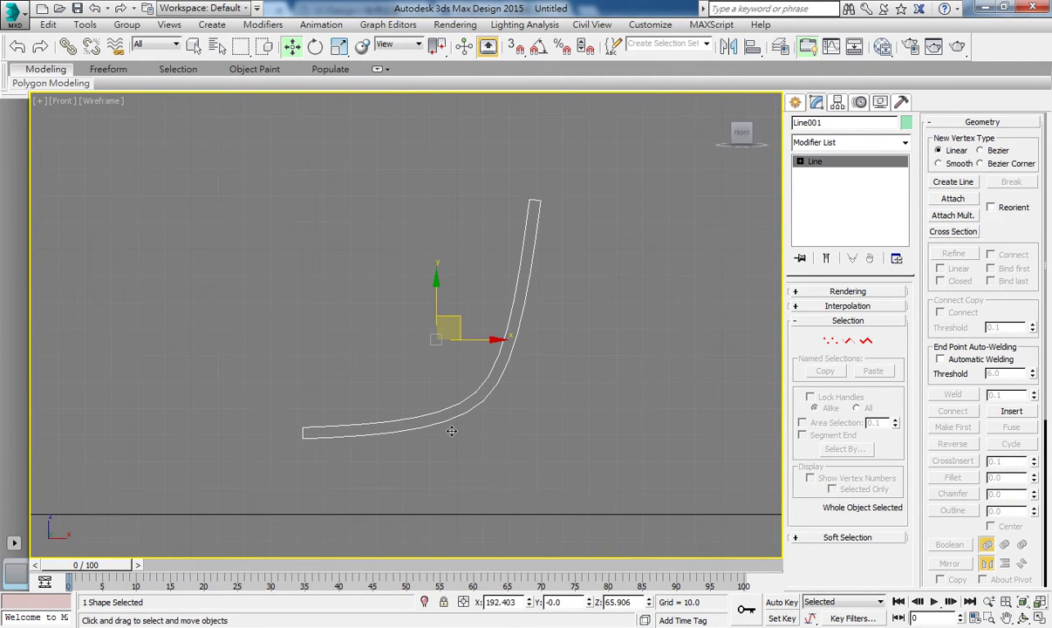
middle_click_drag(451, 430, 577, 381)
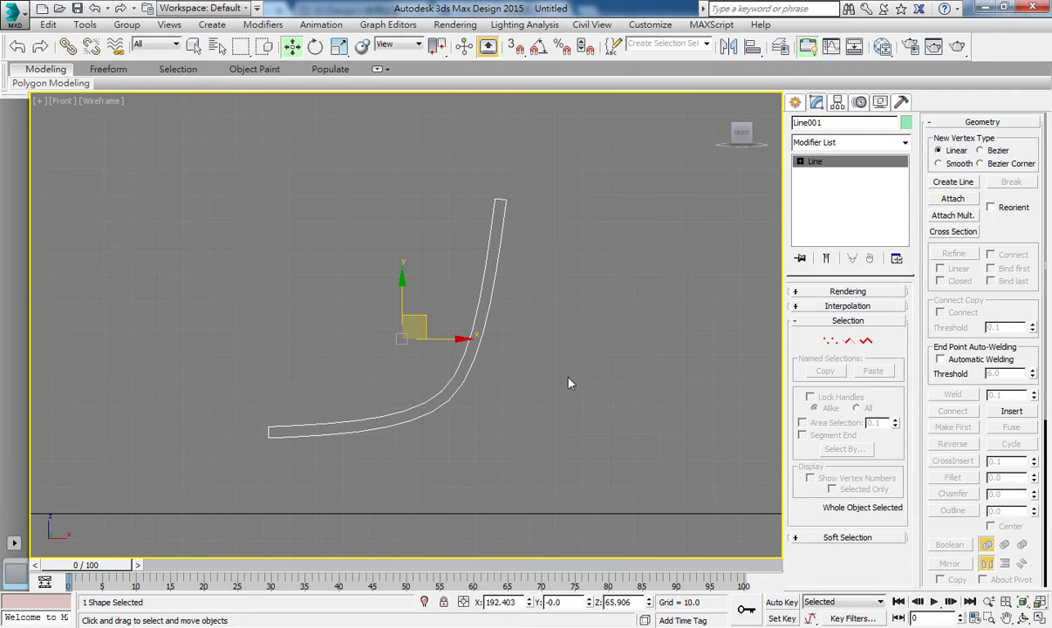
key("alt+w")
scroll(547, 390, "up", 2)
scroll(546, 391, "up", 2)
key("alt+w")
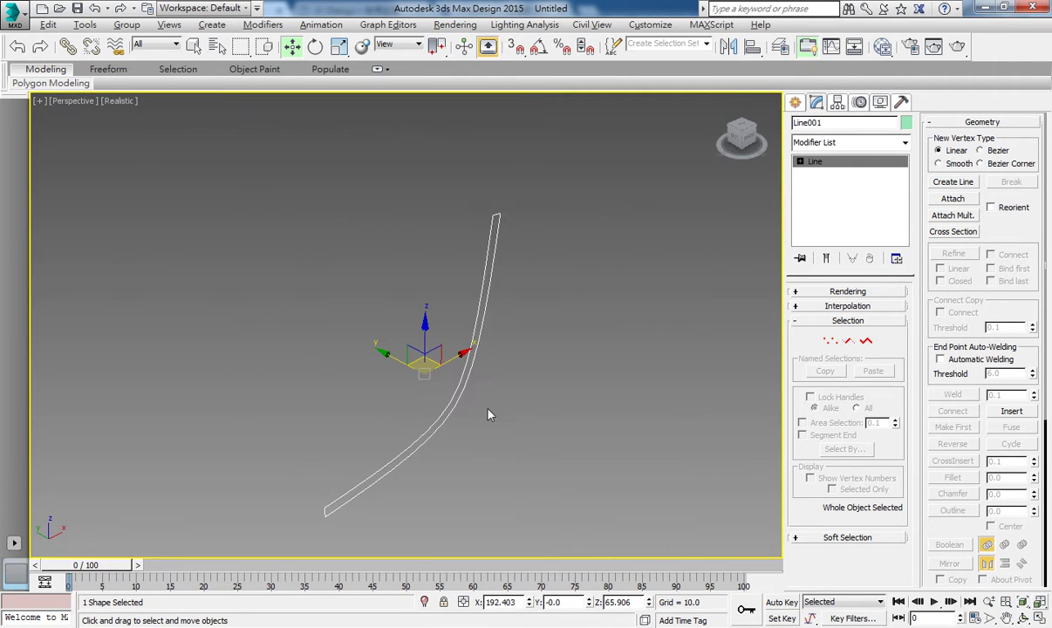
middle_click_drag(488, 415, 522, 349)
scroll(359, 449, "down", 2)
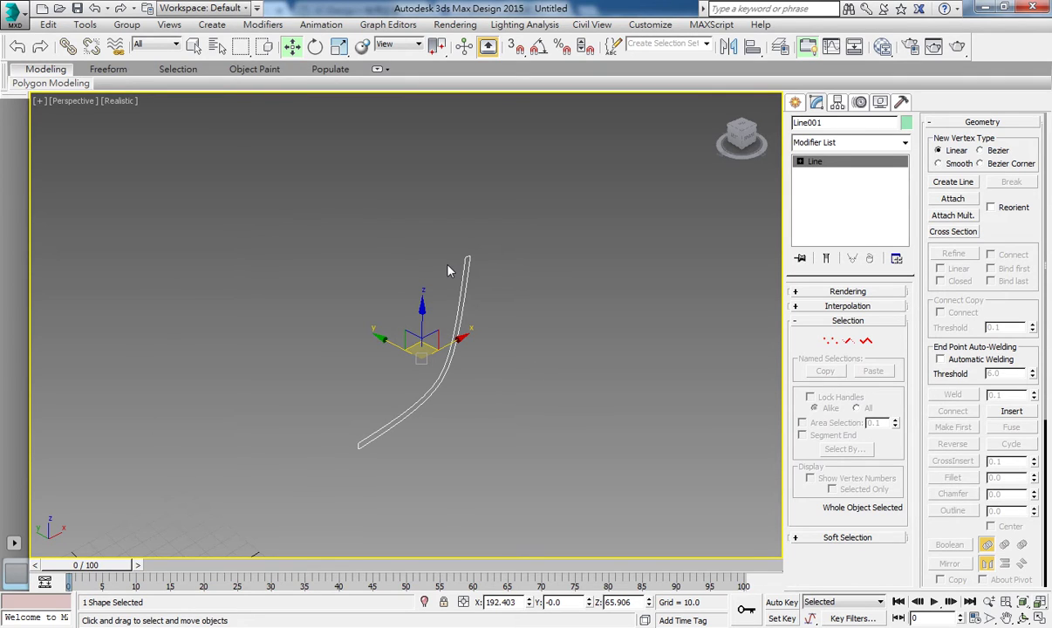
middle_click_drag(349, 429, 377, 380)
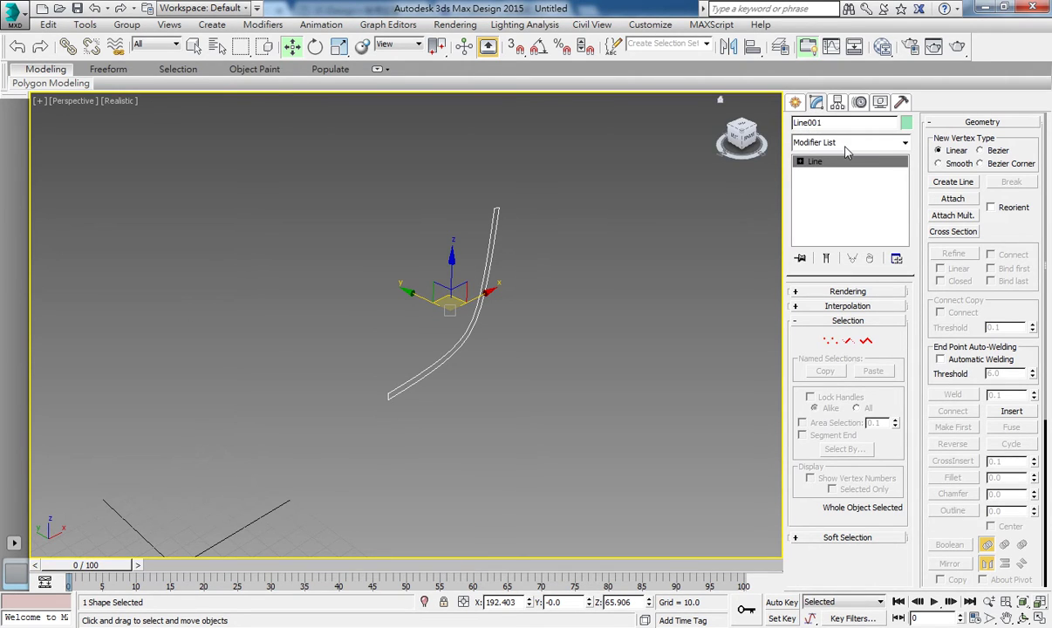
left_click(509, 336)
left_click_drag(508, 394, 418, 282)
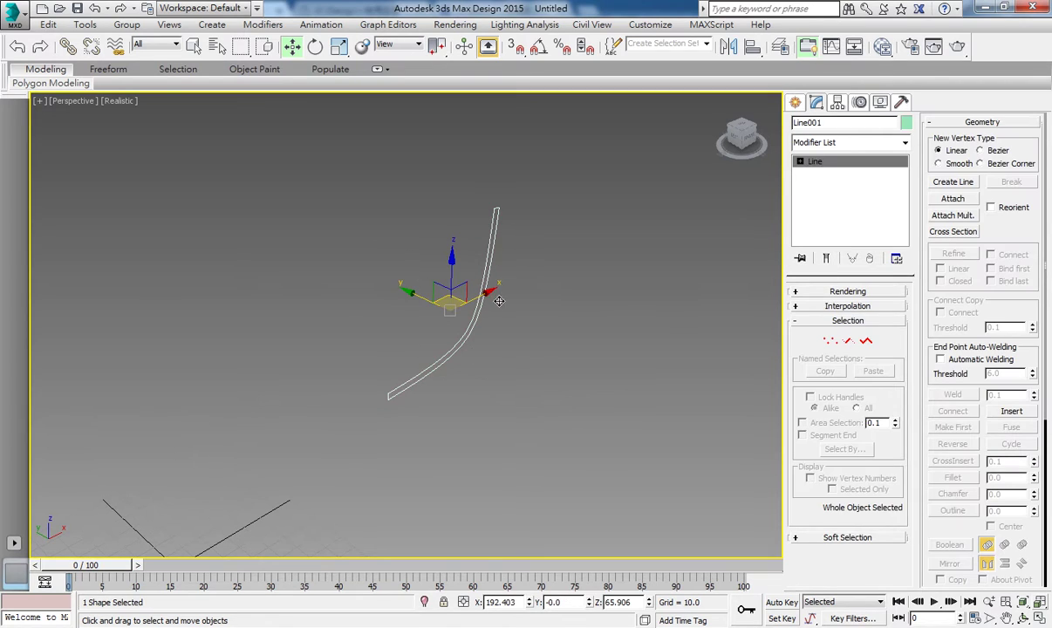
Step: Apply a Lathe modifier to Line001, revolving it 360° into a 16-segment cup
left_click(887, 150)
scroll(907, 257, "down", 1)
scroll(907, 257, "down", 3)
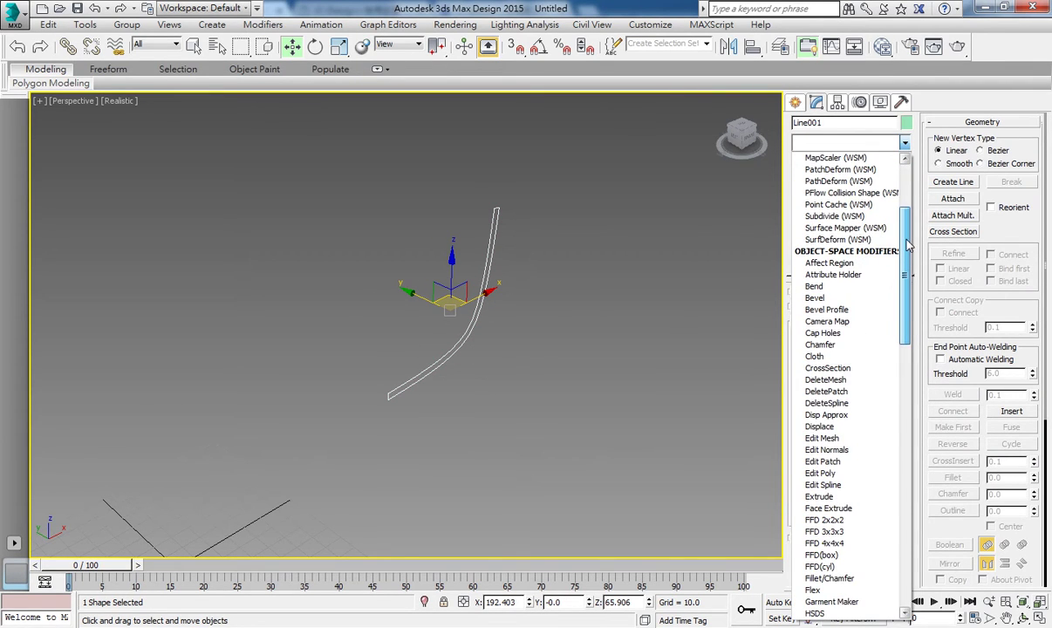
scroll(906, 257, "down", 1)
left_click_drag(907, 258, 907, 282)
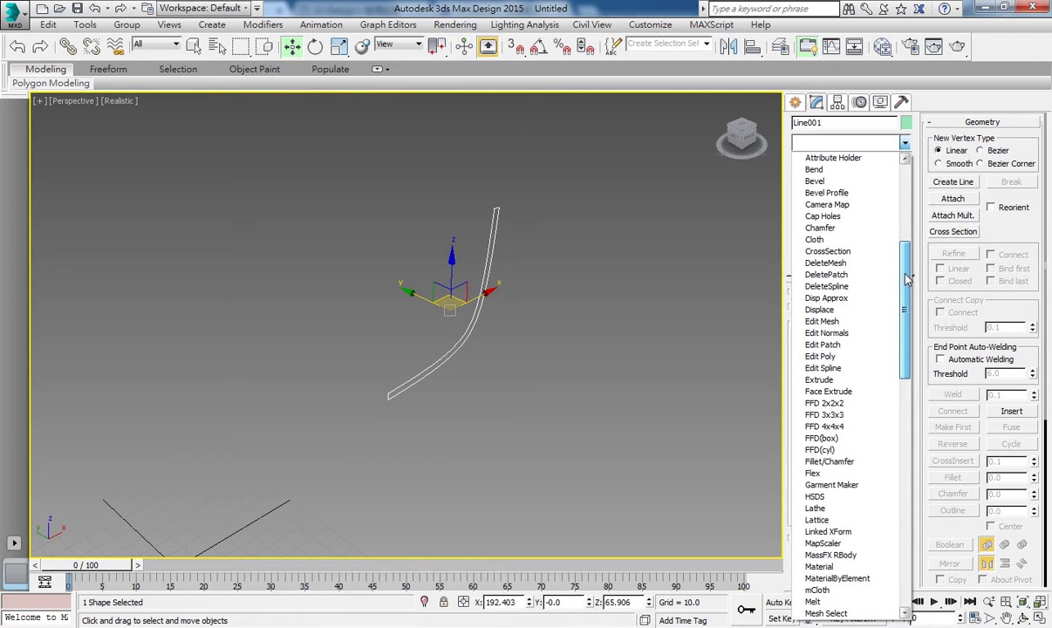
left_click(820, 512)
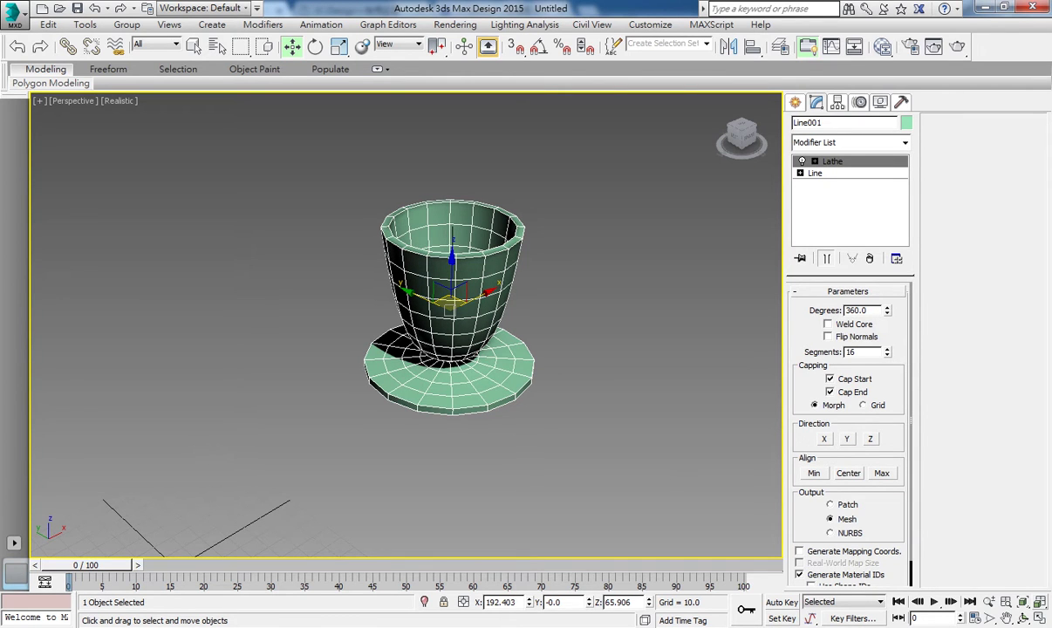
Step: Orbit the view to inspect the lathed cup
left_click(1024, 617)
mouse_move(407, 321)
left_mouse_down()
mouse_move(486, 310)
mouse_move(403, 303)
mouse_move(415, 275)
left_mouse_up()
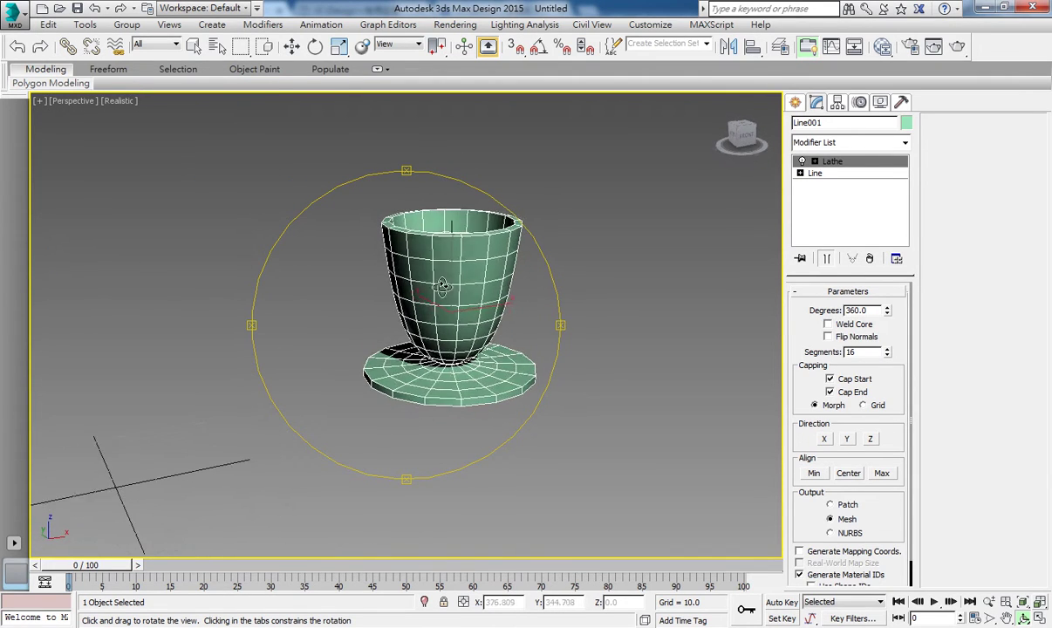
key("Escape")
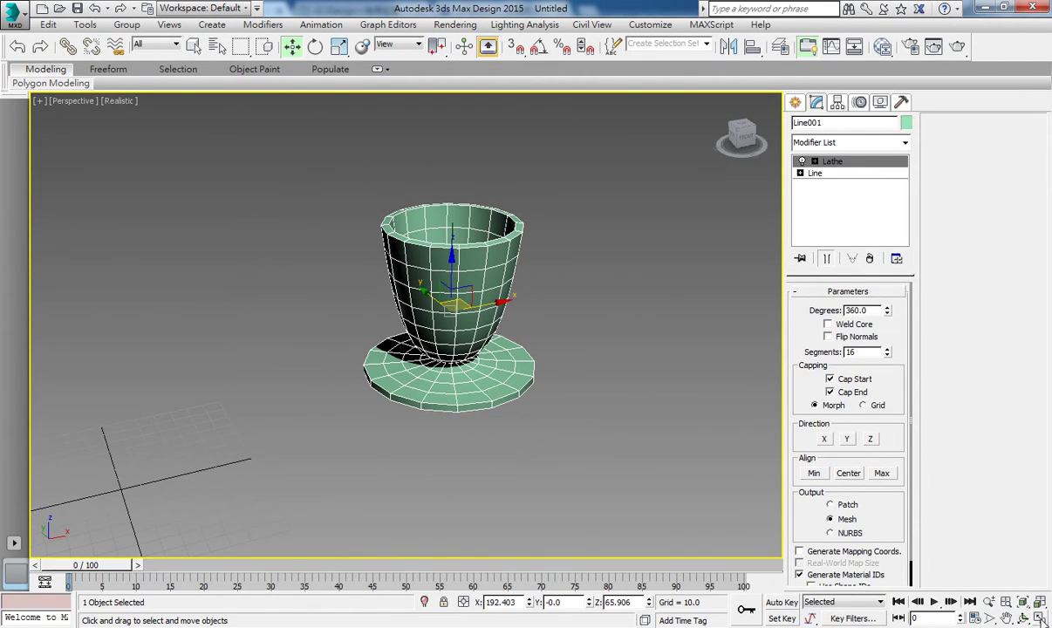
Step: Restore four viewports, toggle the Lathe modifier off, and delete it from Line001's stack
key("alt+w")
middle_click(598, 227)
middle_click_drag(597, 228, 591, 224)
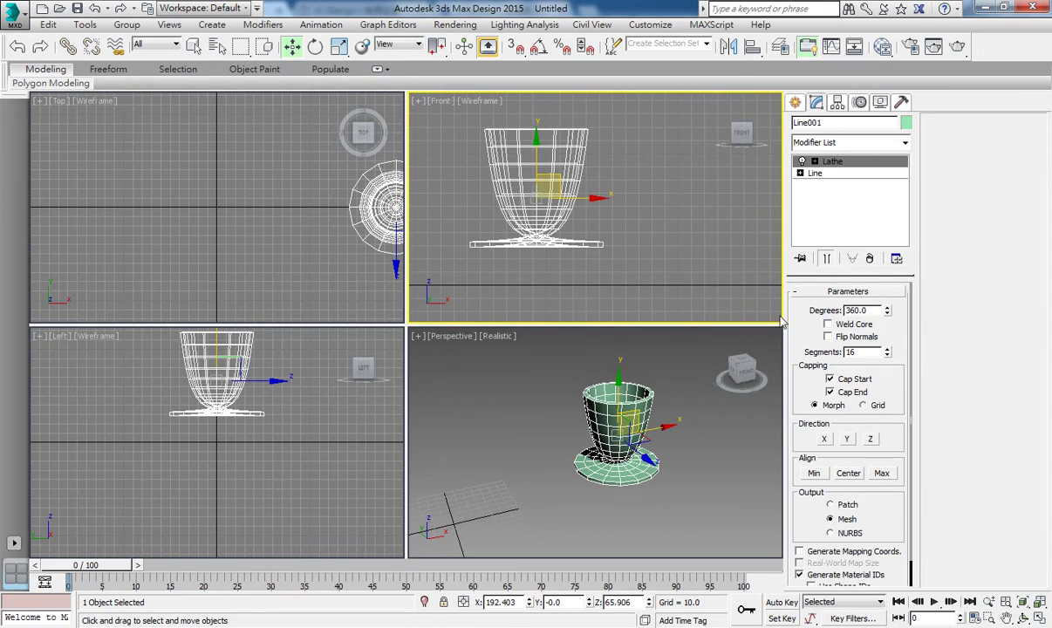
left_click(801, 163)
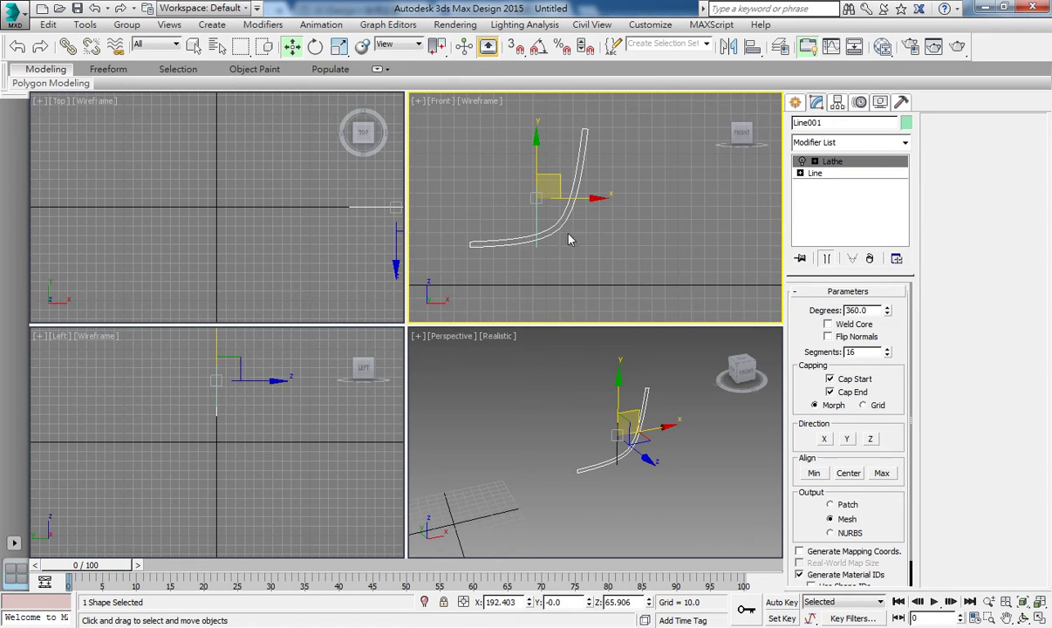
middle_click_drag(567, 233, 577, 234)
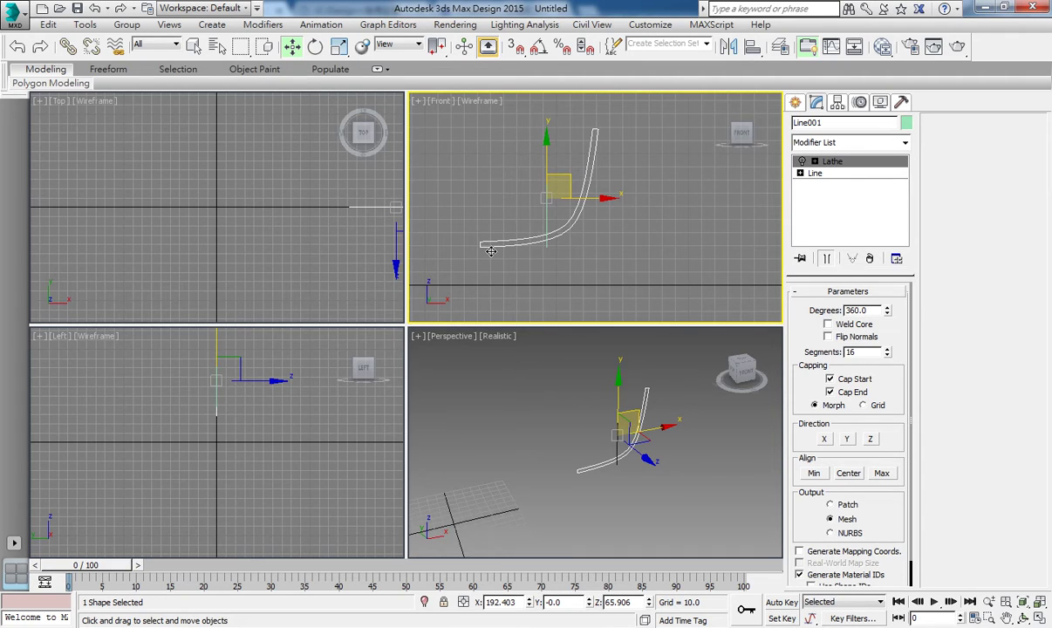
left_click(868, 258)
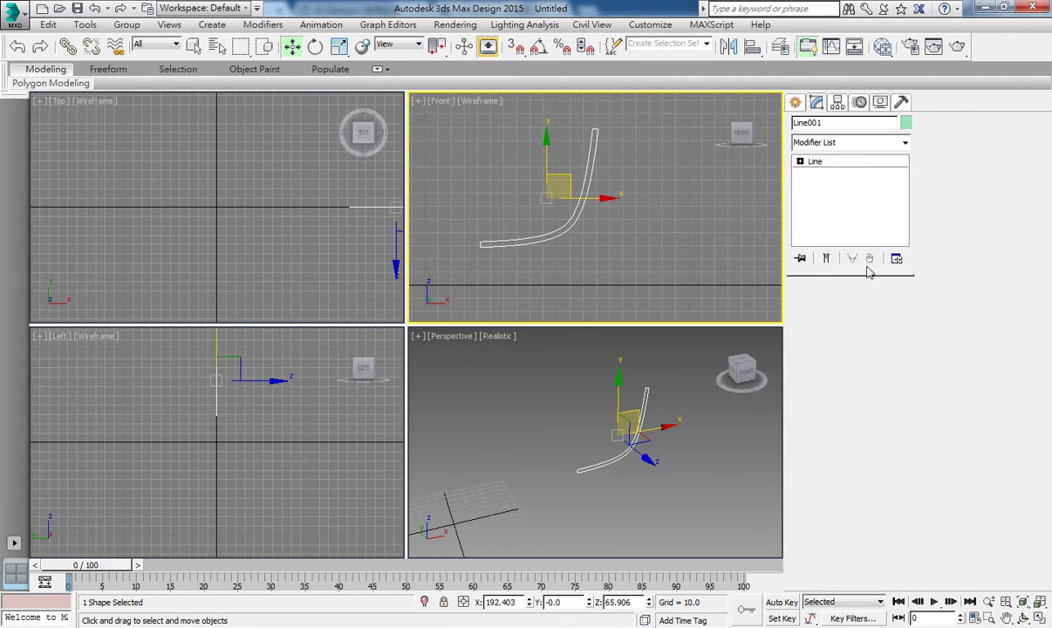
Step: With Affect Pivot Only, align Line001's pivot to its minimum X position (X = 142.0)
left_click(1039, 617)
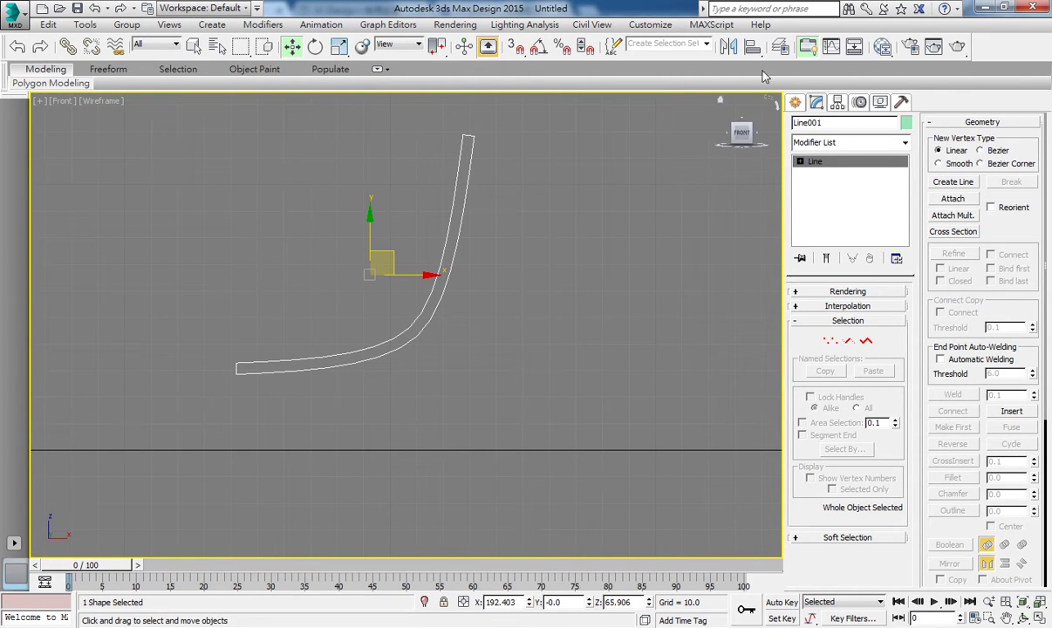
left_click(836, 102)
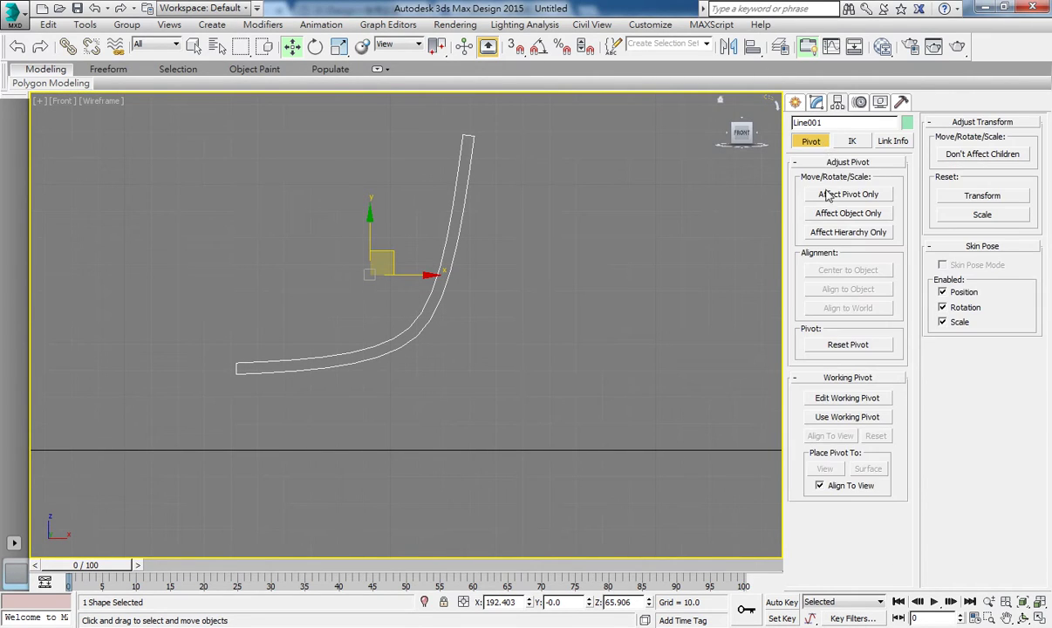
left_click(847, 193)
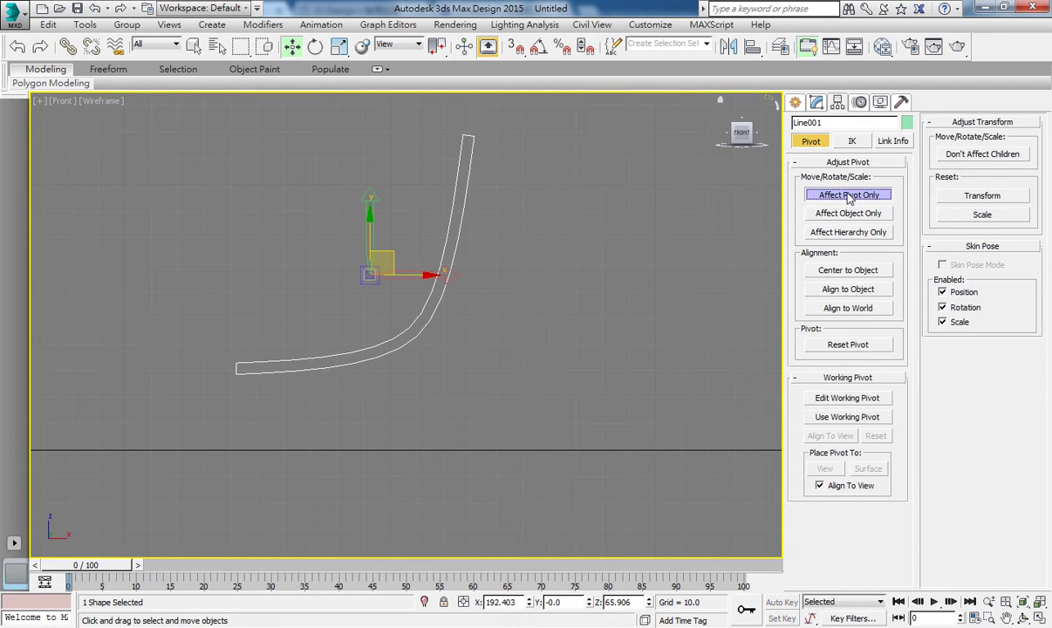
left_click(729, 47)
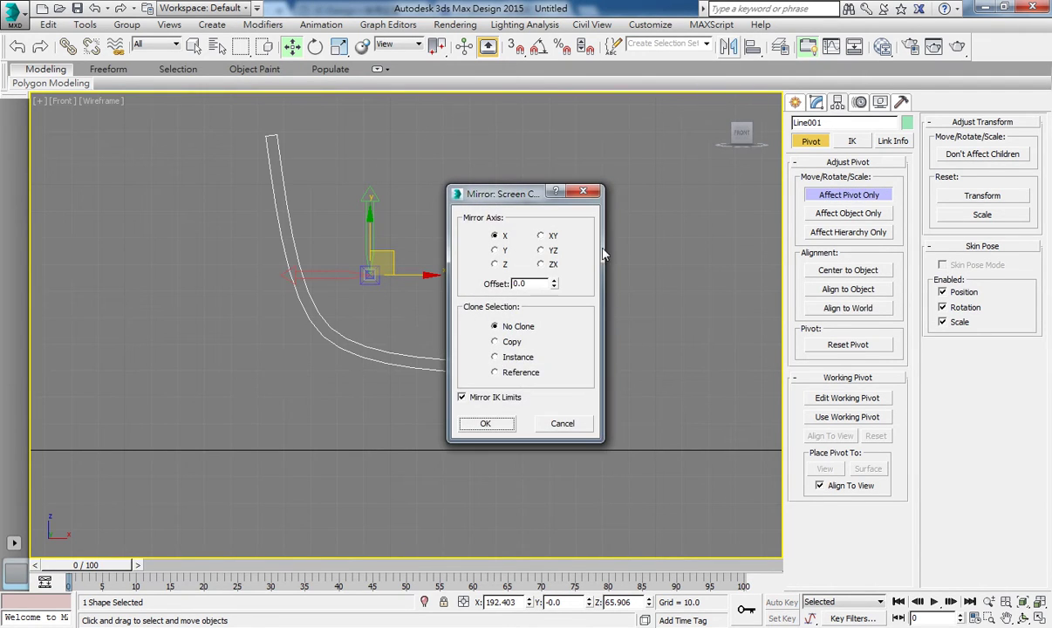
left_click(751, 49)
left_click(423, 296)
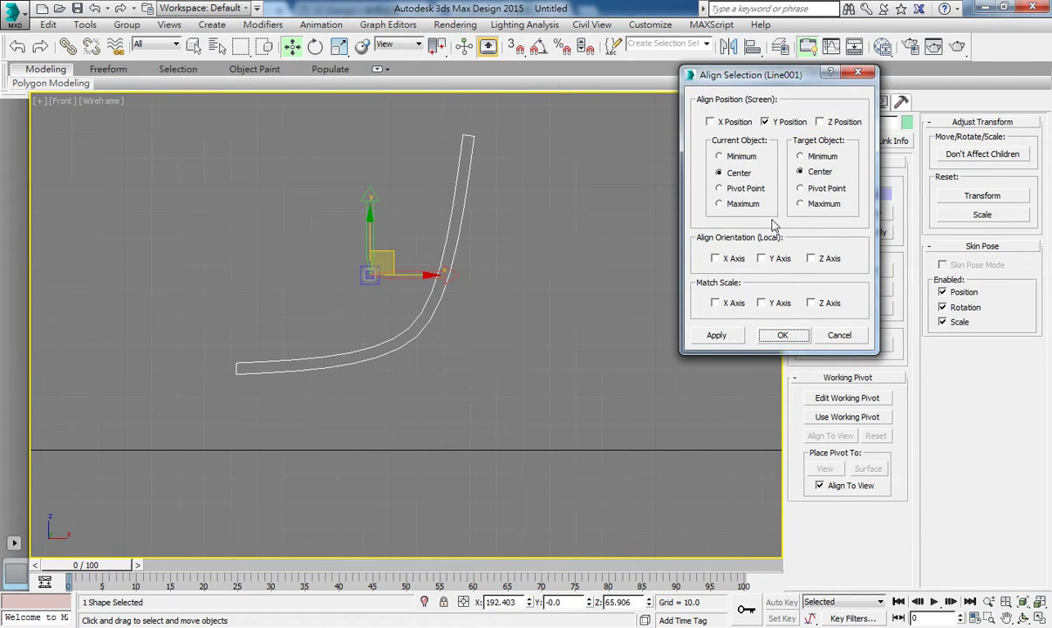
left_click(719, 188)
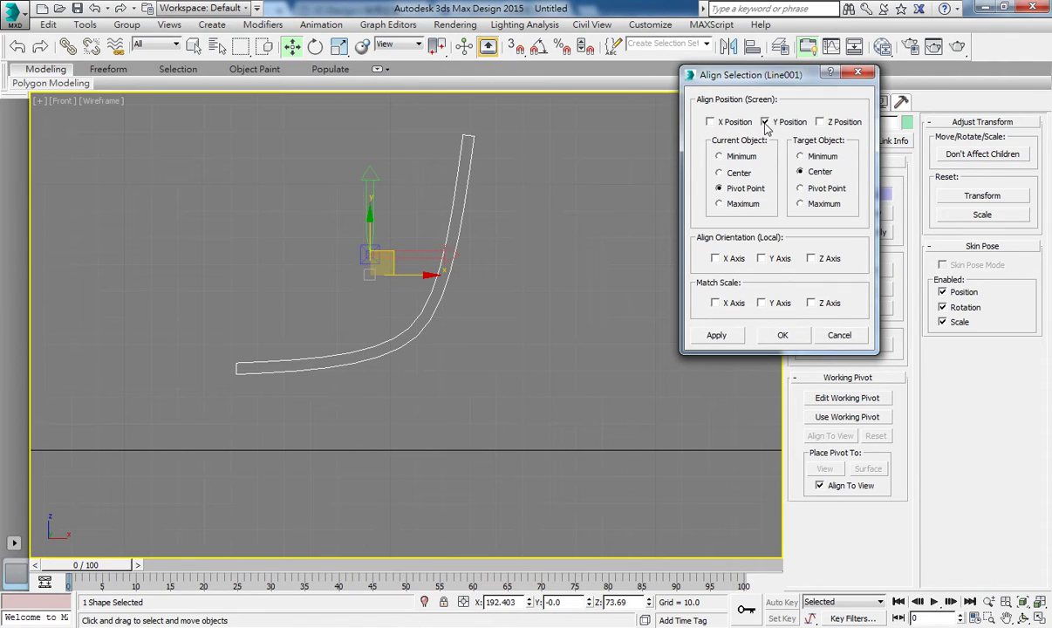
left_click(764, 121)
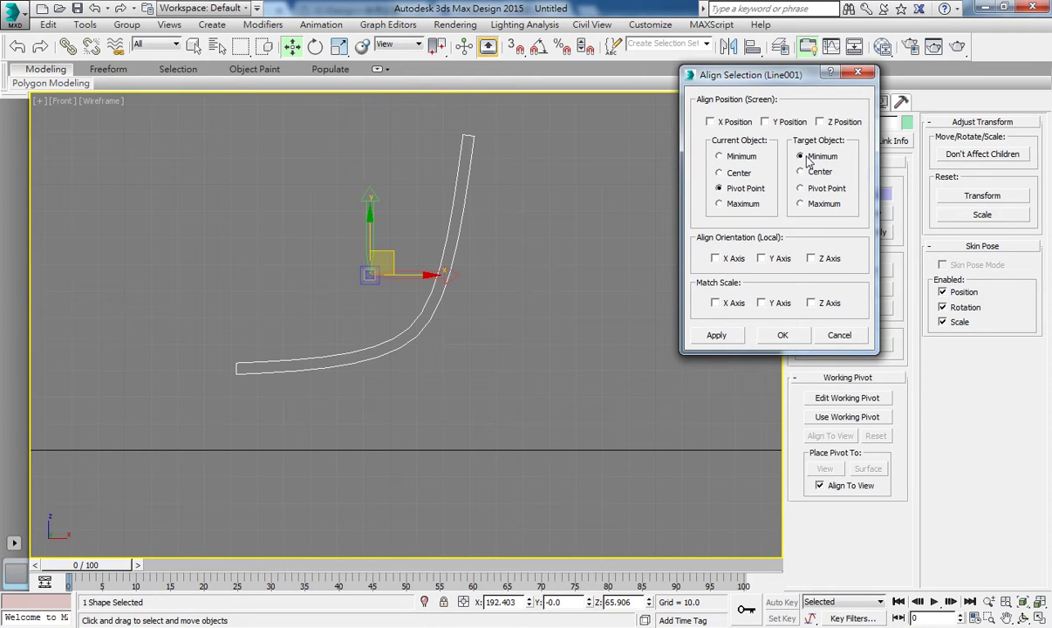
left_click(711, 121)
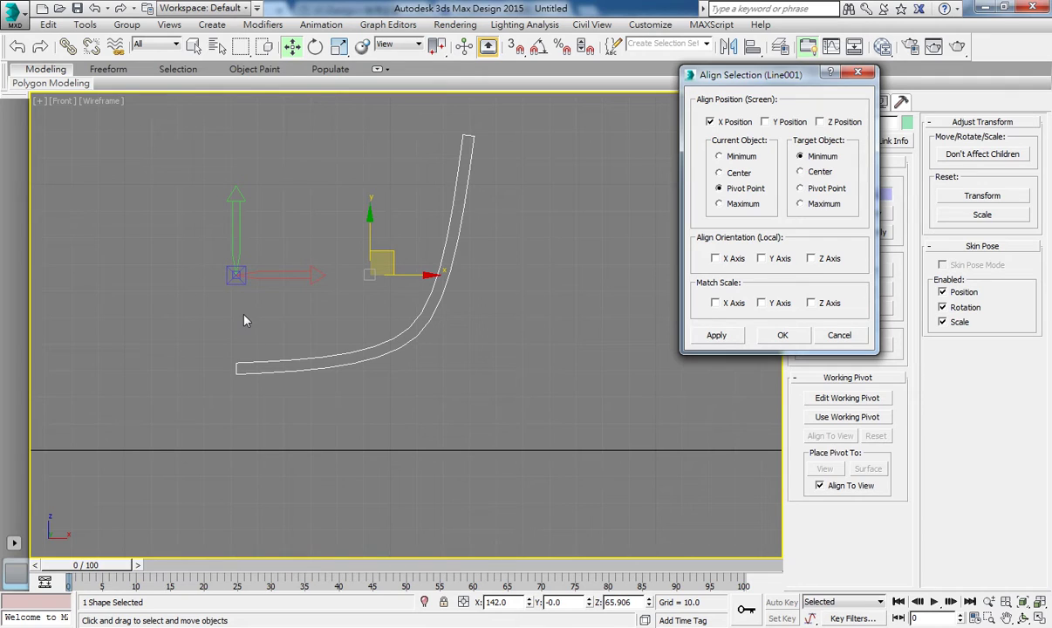
left_click(715, 334)
left_click(781, 335)
left_click(844, 197)
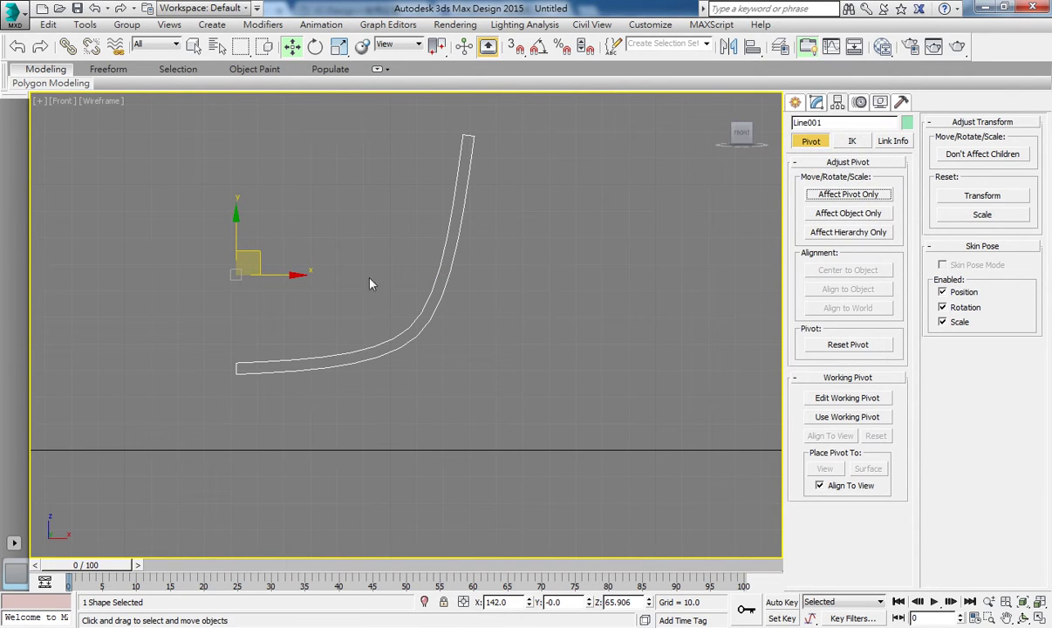
Step: Re-apply Lathe to Line001, revolving it around the new pivot into a closed 16-segment bowl in maximized Perspective
key("alt+w")
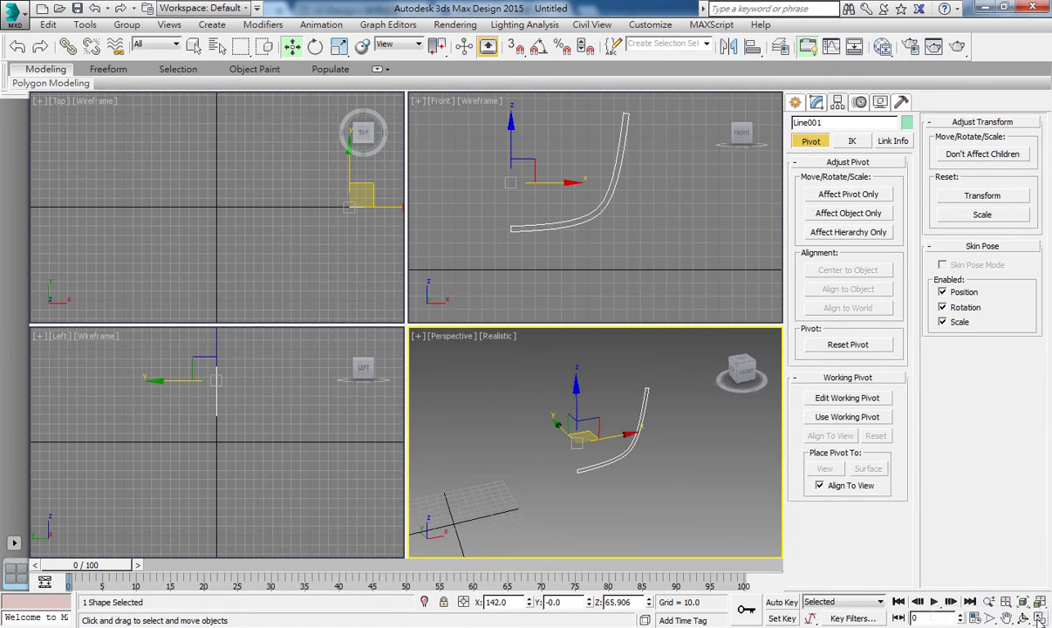
left_click(815, 102)
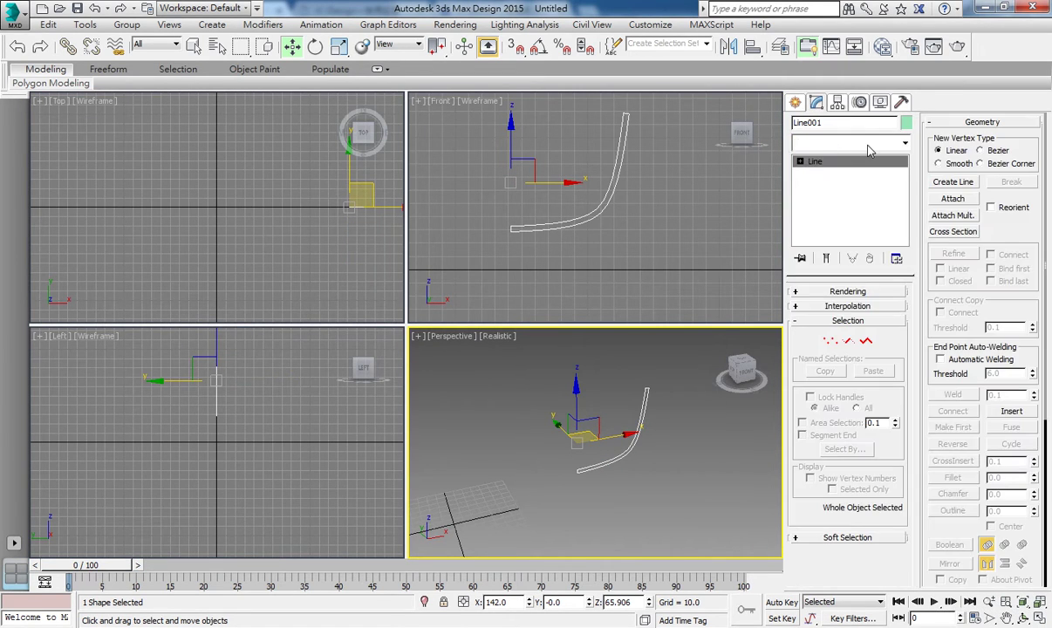
left_click(841, 142)
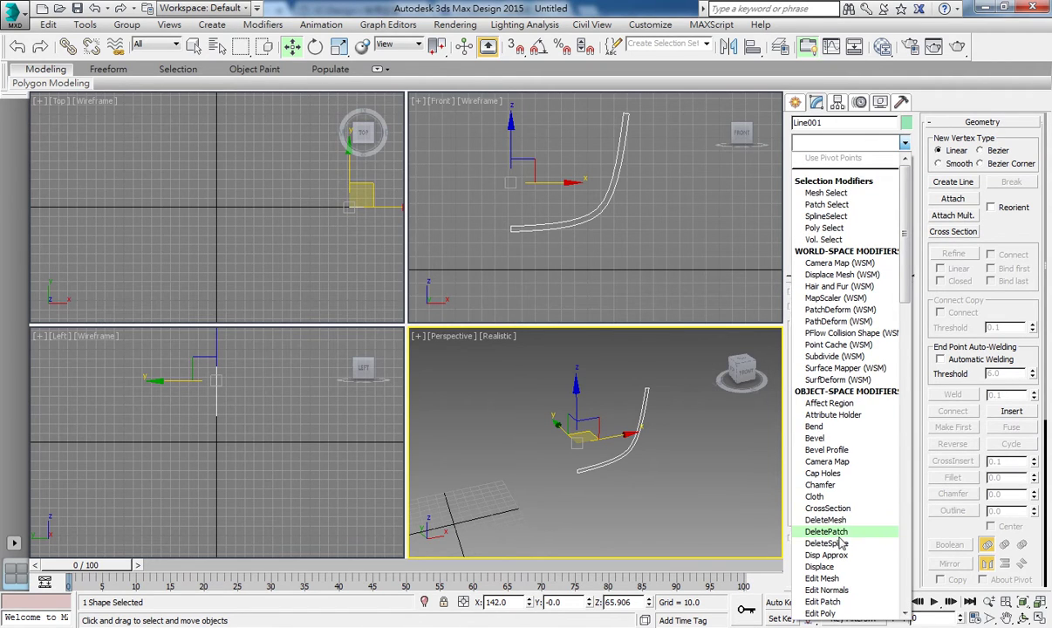
scroll(844, 533, "down", 1)
scroll(844, 524, "down", 3)
scroll(844, 582, "down", 4)
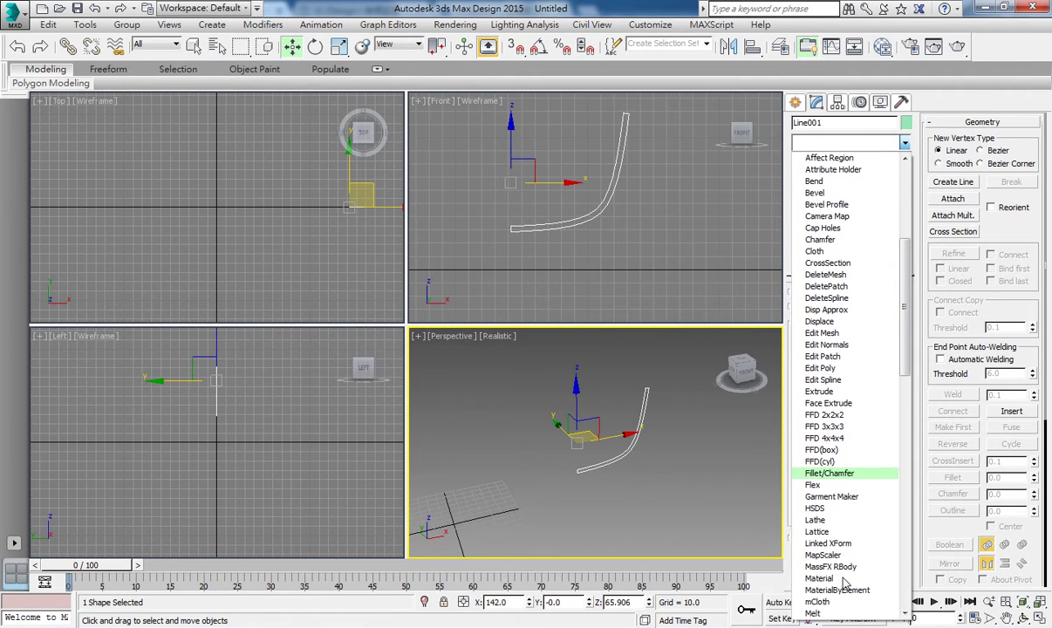
left_click(843, 523)
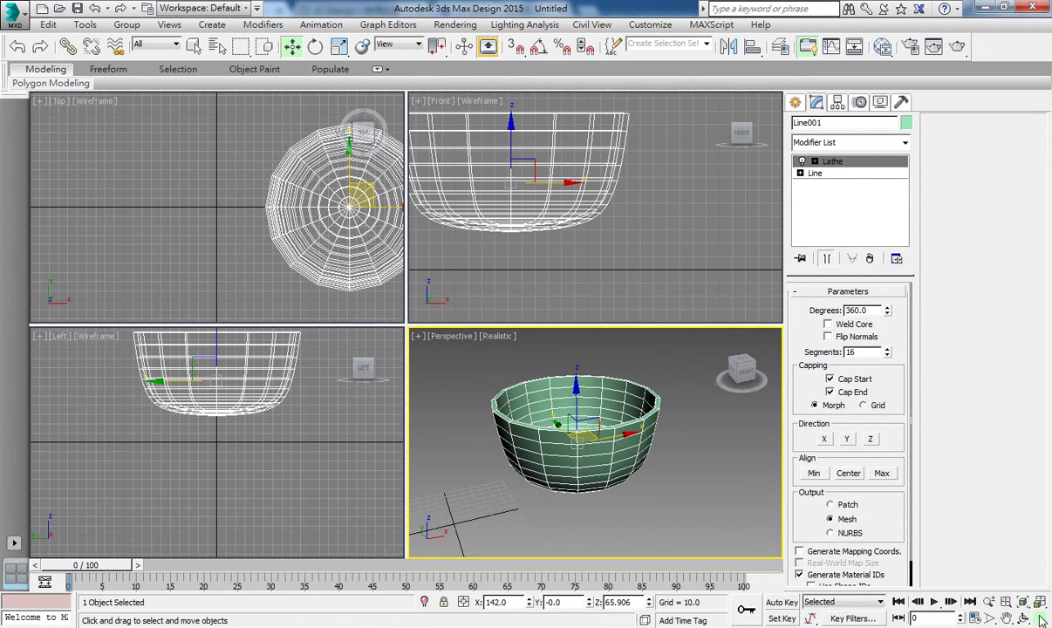
key("alt+w")
mouse_move(444, 363)
middle_mouse_down("alt")
mouse_move(399, 400)
mouse_move(423, 181)
mouse_move(411, 393)
mouse_move(431, 336)
mouse_move(422, 351)
middle_mouse_up("alt")
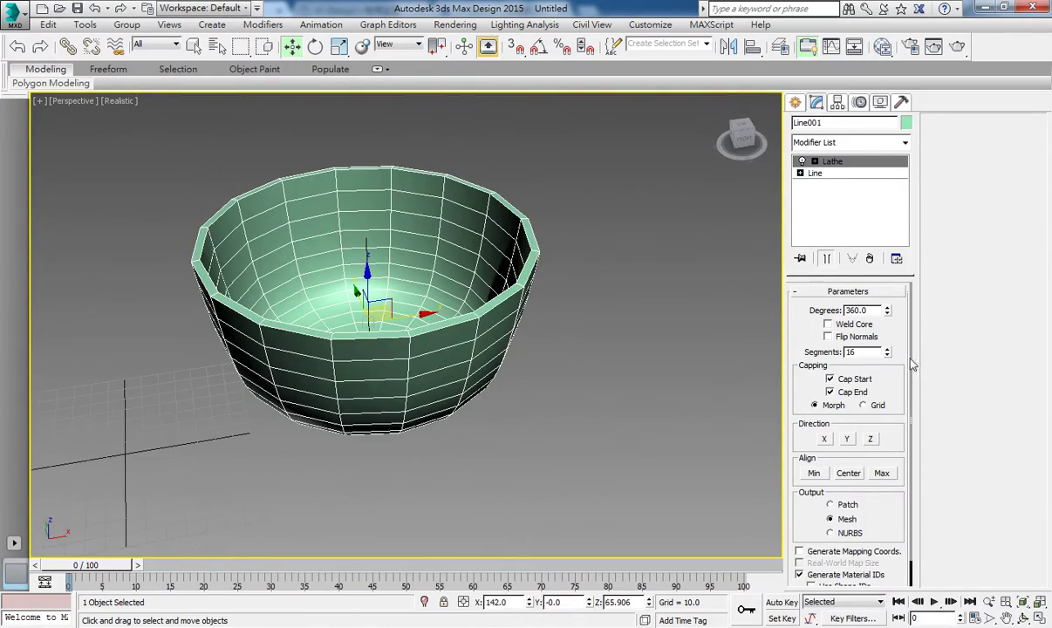
double_click(846, 311)
type("241.5")
key("Return")
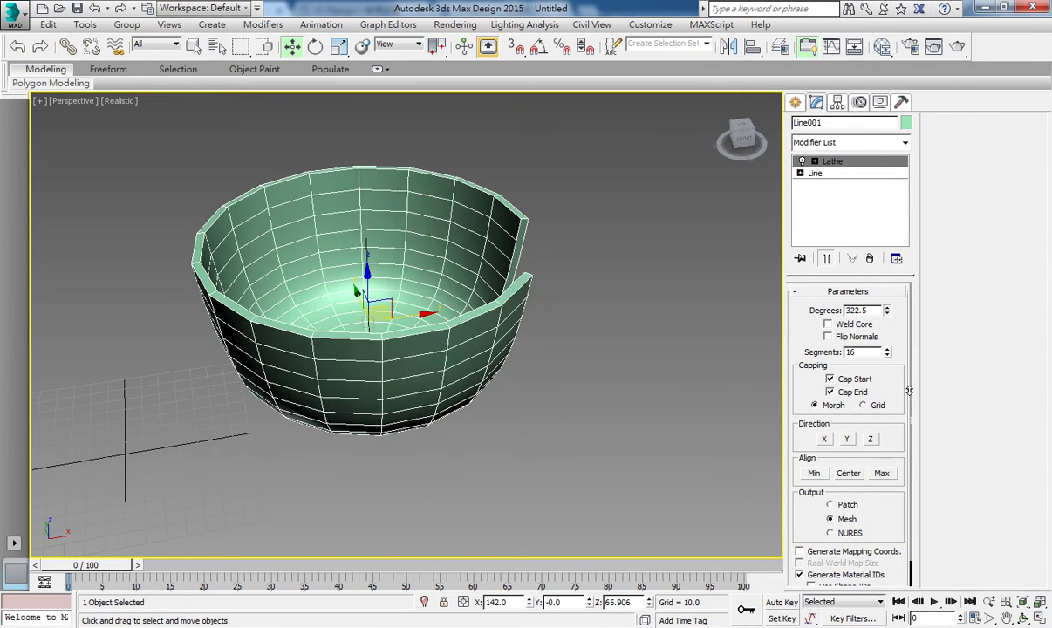
left_click_drag(886, 311, 877, 235)
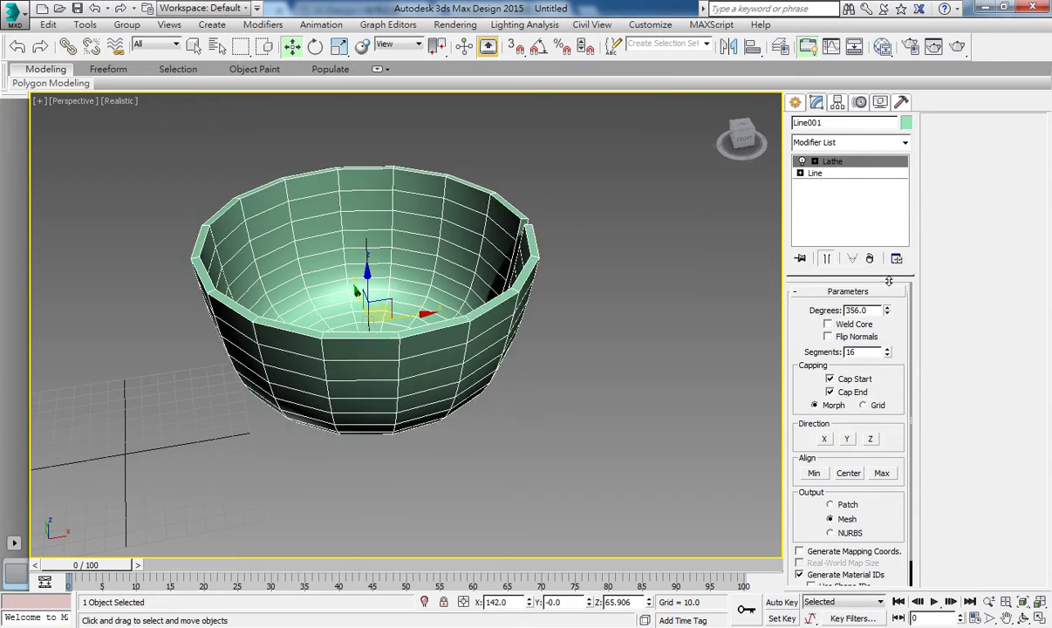
middle_click_drag(510, 300, 467, 317, "alt")
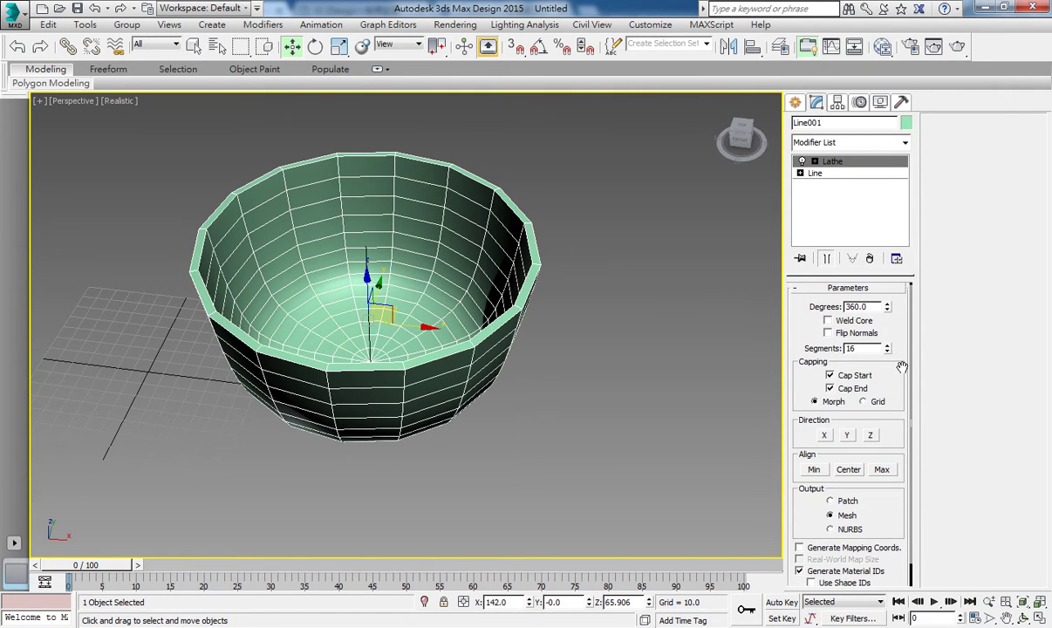
mouse_move(885, 348)
left_mouse_down()
mouse_move(889, 184)
mouse_move(890, 344)
mouse_move(872, 298)
left_mouse_up()
right_click(872, 298)
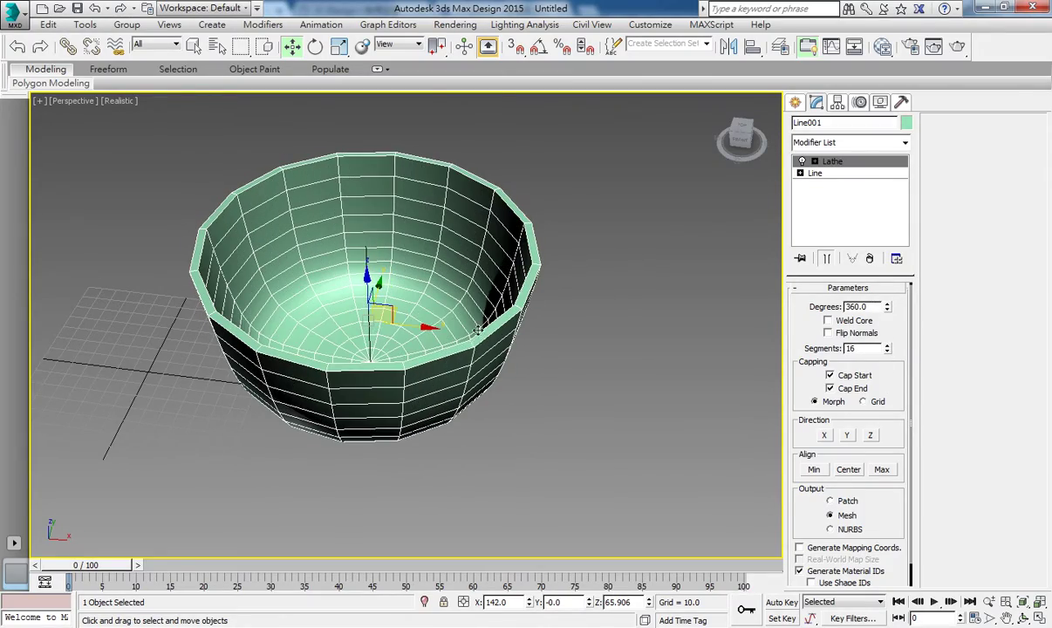
mouse_move(477, 330)
middle_mouse_down("alt")
mouse_move(460, 150)
mouse_move(436, 175)
middle_mouse_up("alt")
key("ctrl+d")
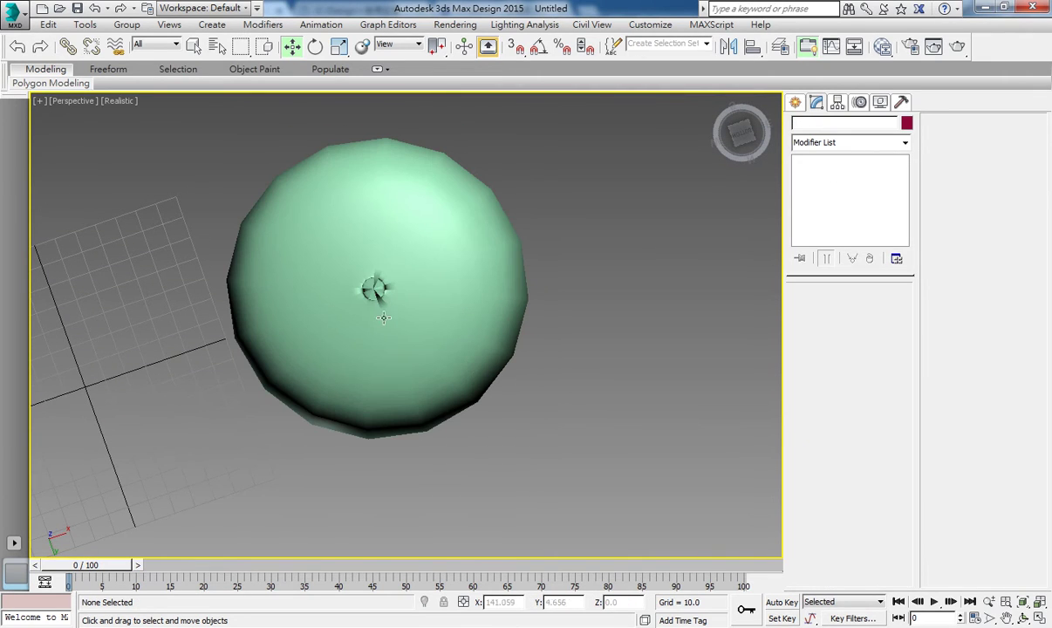
left_click(421, 328)
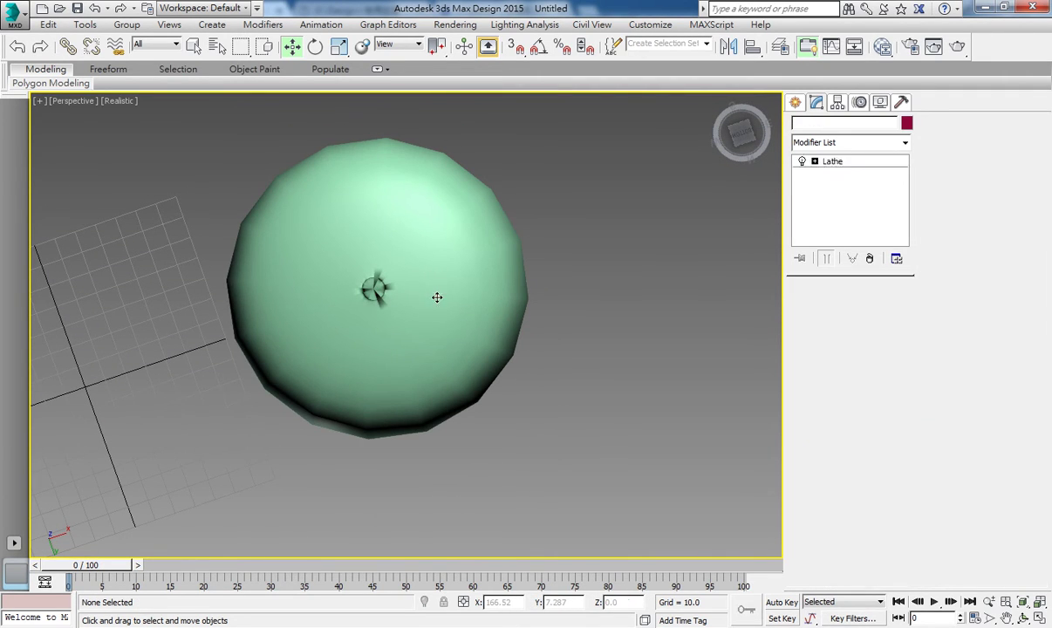
middle_click_drag(375, 312, 407, 502, "alt")
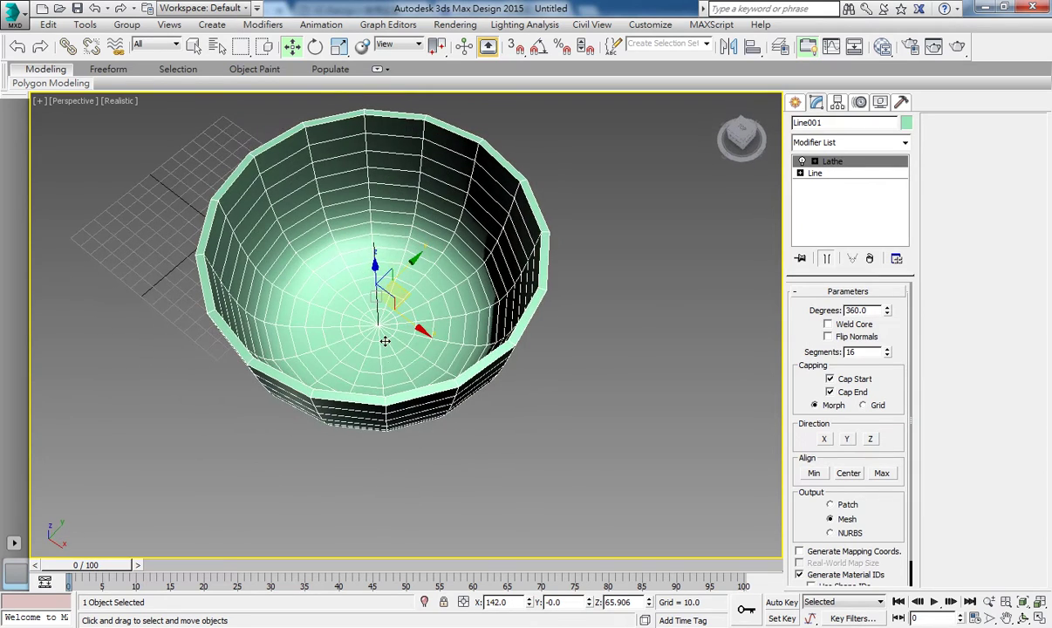
scroll(390, 347, "up", 5)
scroll(422, 319, "up", 5)
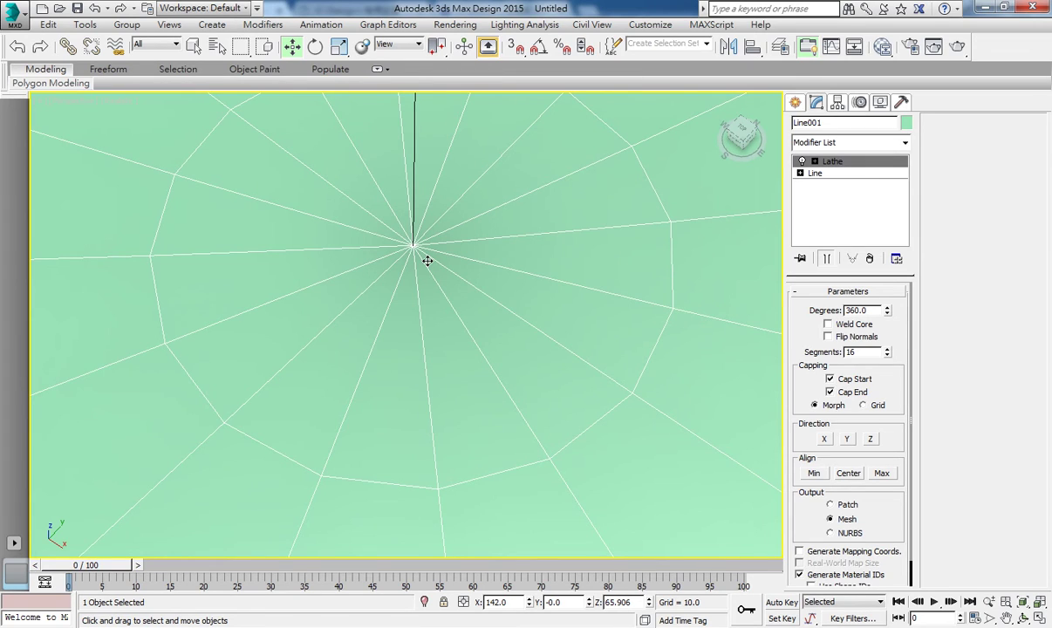
Step: Turn on Weld Core and raise the Lathe segments to 82
left_click(828, 324)
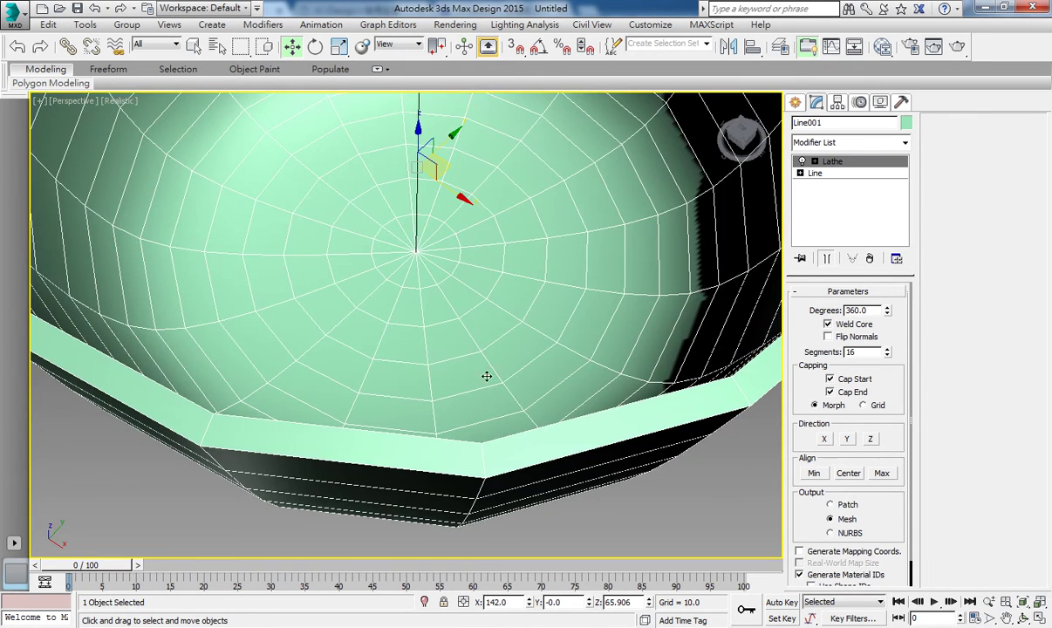
mouse_move(486, 376)
middle_mouse_down("alt")
mouse_move(473, 224)
mouse_move(418, 271)
mouse_move(403, 369)
middle_mouse_up("alt")
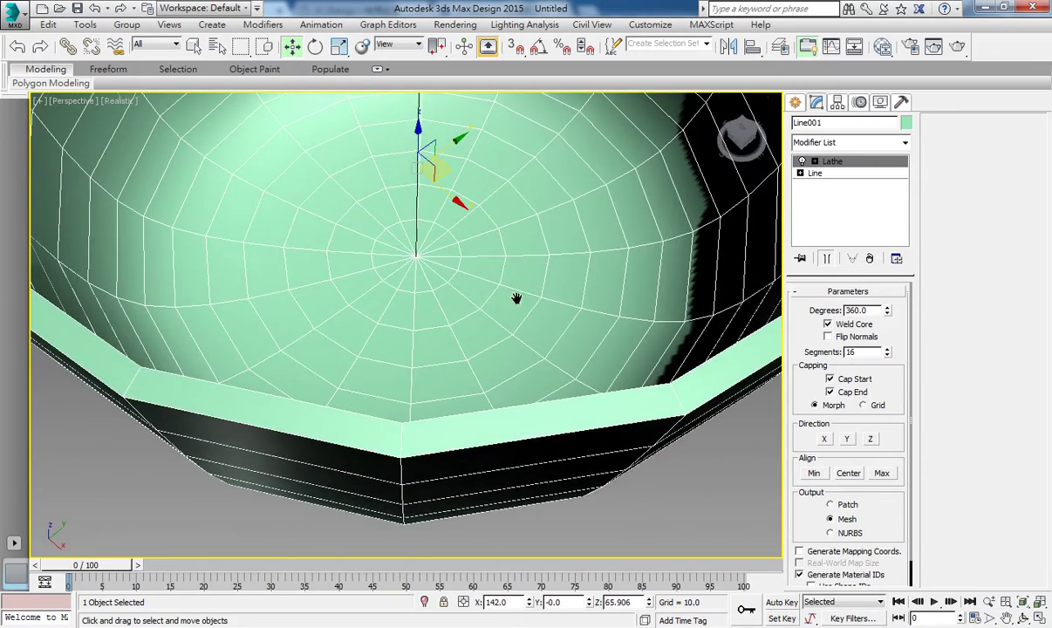
middle_click_drag(516, 298, 523, 366, "alt")
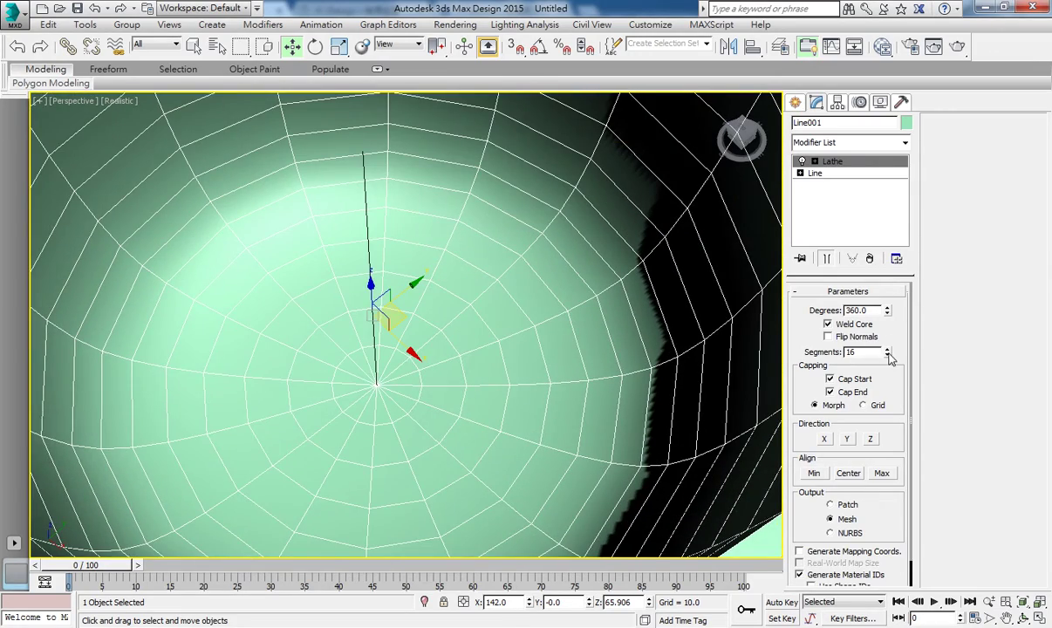
left_click_drag(888, 355, 888, 296)
mouse_move(453, 288)
middle_mouse_down("alt")
mouse_move(468, 380)
mouse_move(332, 238)
middle_mouse_up("alt")
mouse_move(428, 362)
middle_mouse_down("alt")
mouse_move(382, 298)
mouse_move(404, 265)
mouse_move(381, 344)
middle_mouse_up("alt")
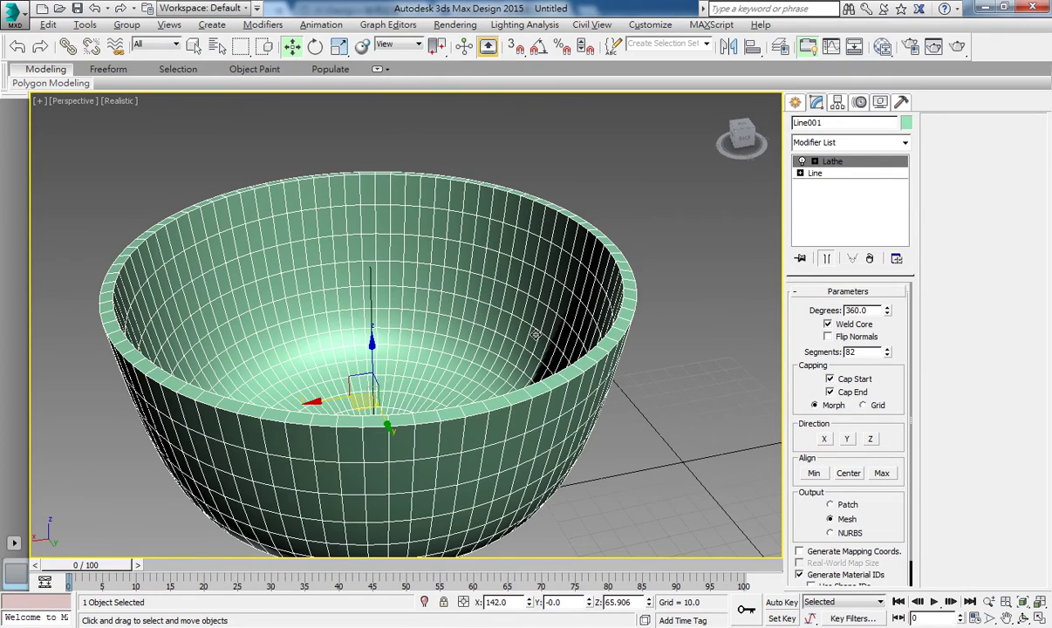
Step: Maximize the Front view and delete the lathed bowl
key("alt+w")
middle_click_drag(688, 226, 748, 234)
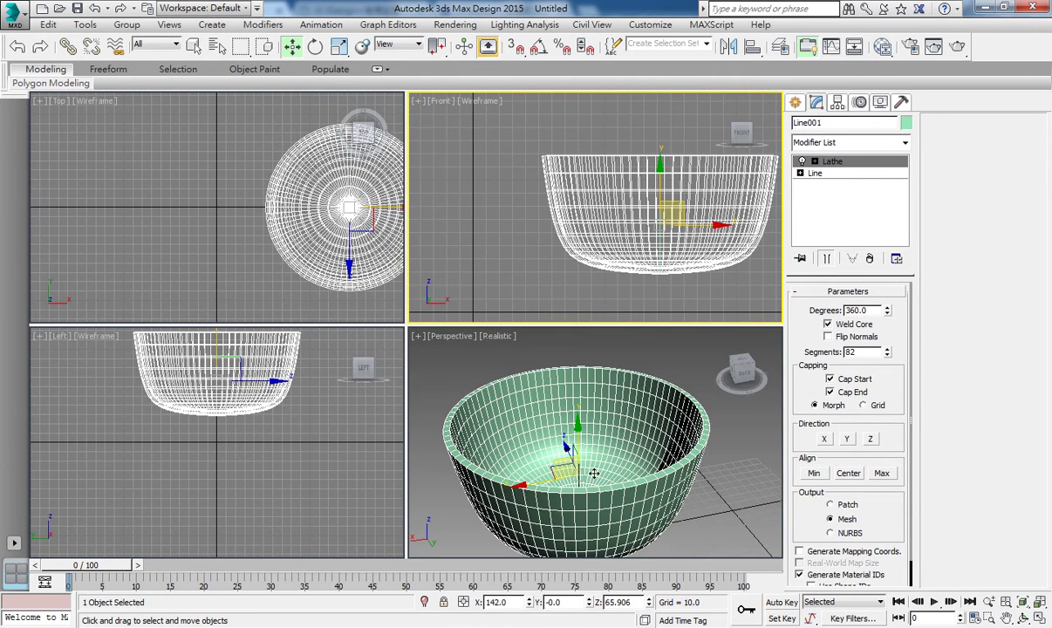
scroll(646, 158, "up", 2)
key("alt+w")
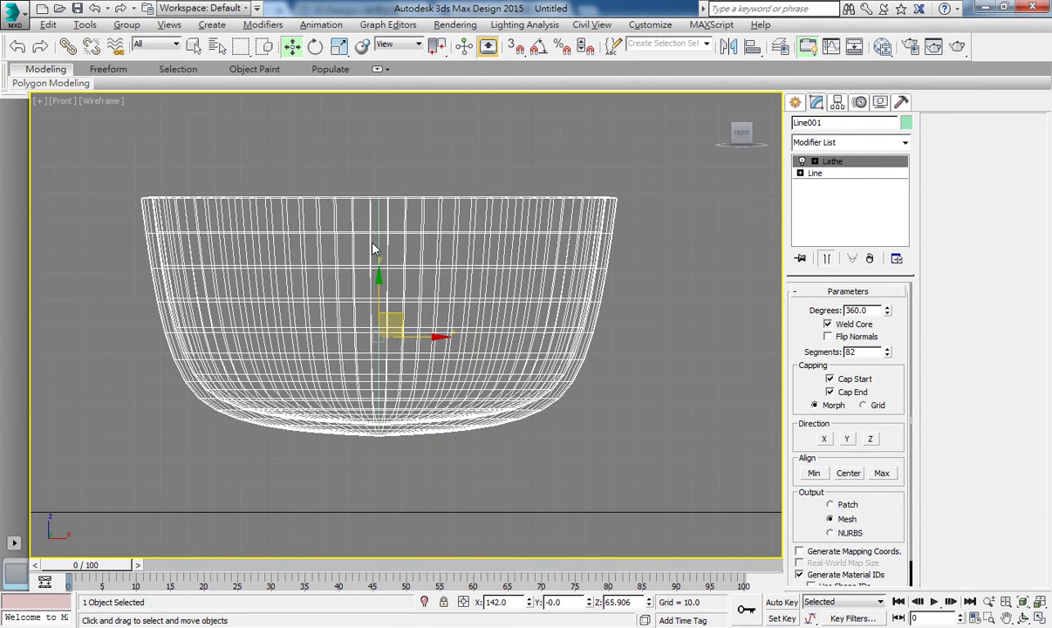
key("Delete")
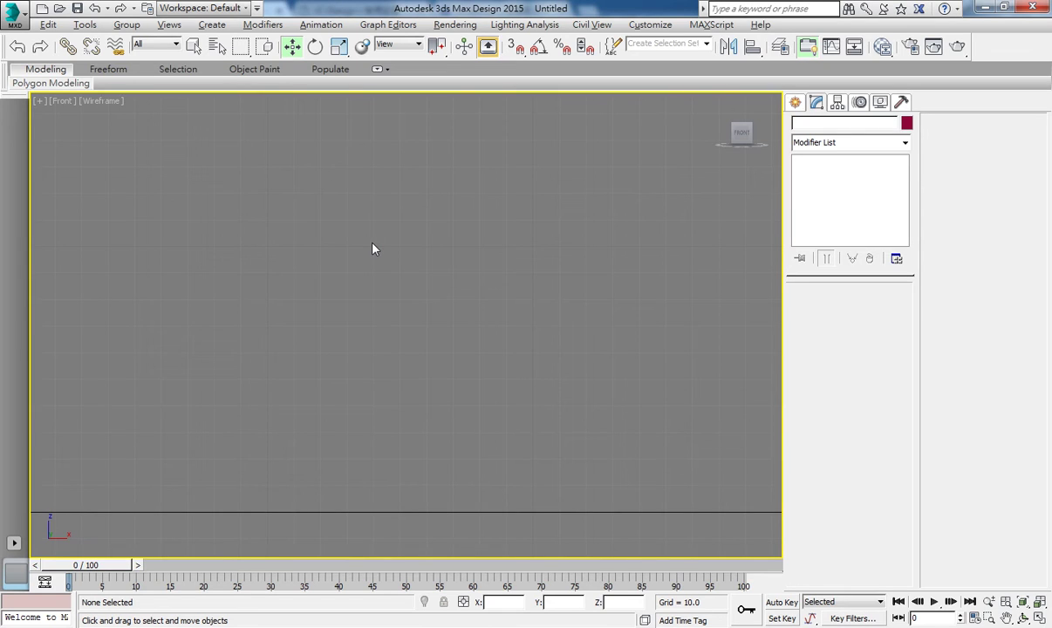
Step: Draw a new line profile with a top point, two curved points and a corner base
left_click(796, 103)
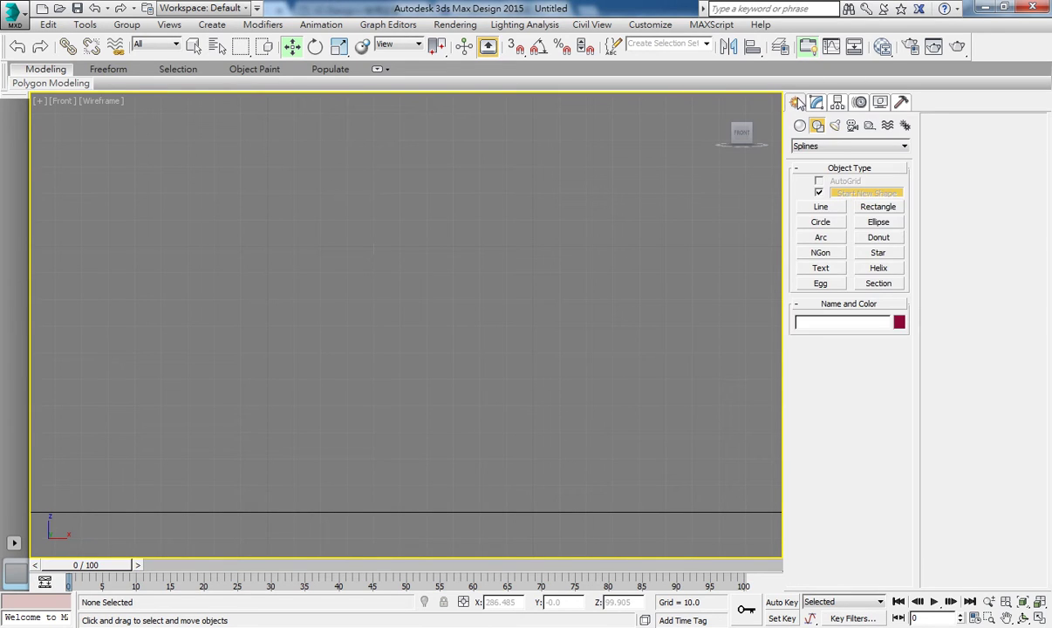
left_click(821, 207)
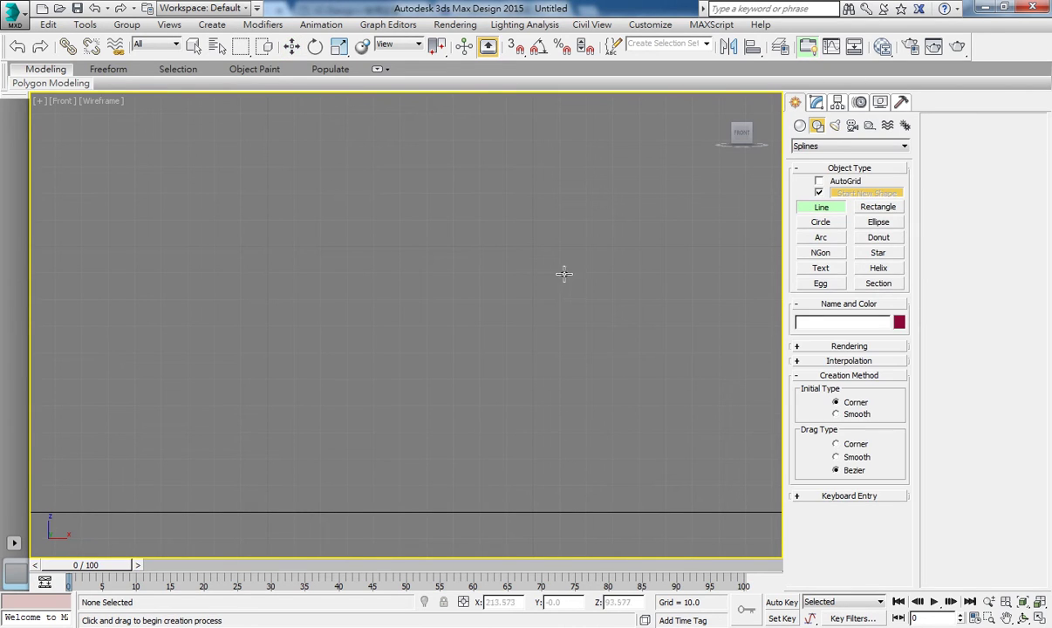
left_click(470, 124)
left_click_drag(439, 242, 452, 291)
left_click_drag(509, 457, 502, 480)
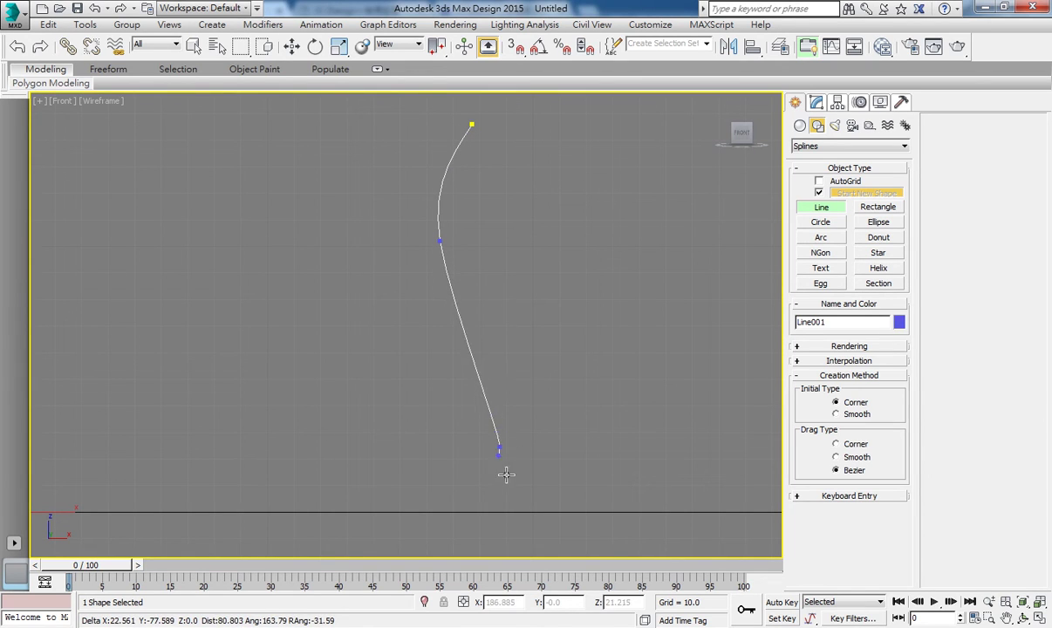
left_click(352, 519)
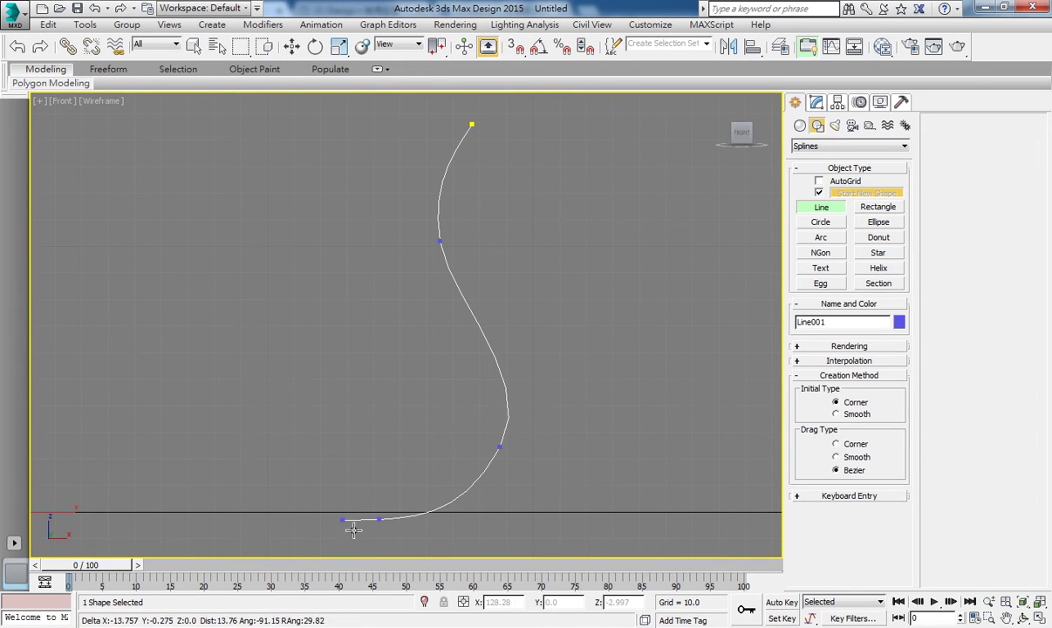
Step: Enable grid snapping, finish the line, and make Perspective active in the four-view layout
right_click(349, 394, "shift")
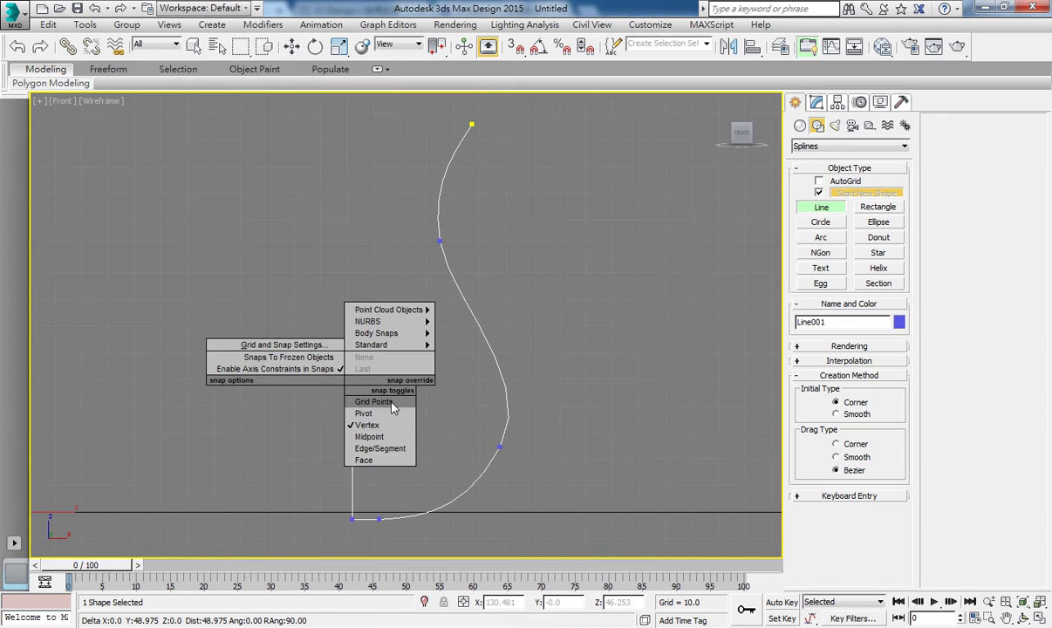
left_click(358, 381)
right_click(399, 473)
middle_click_drag(481, 217, 482, 184)
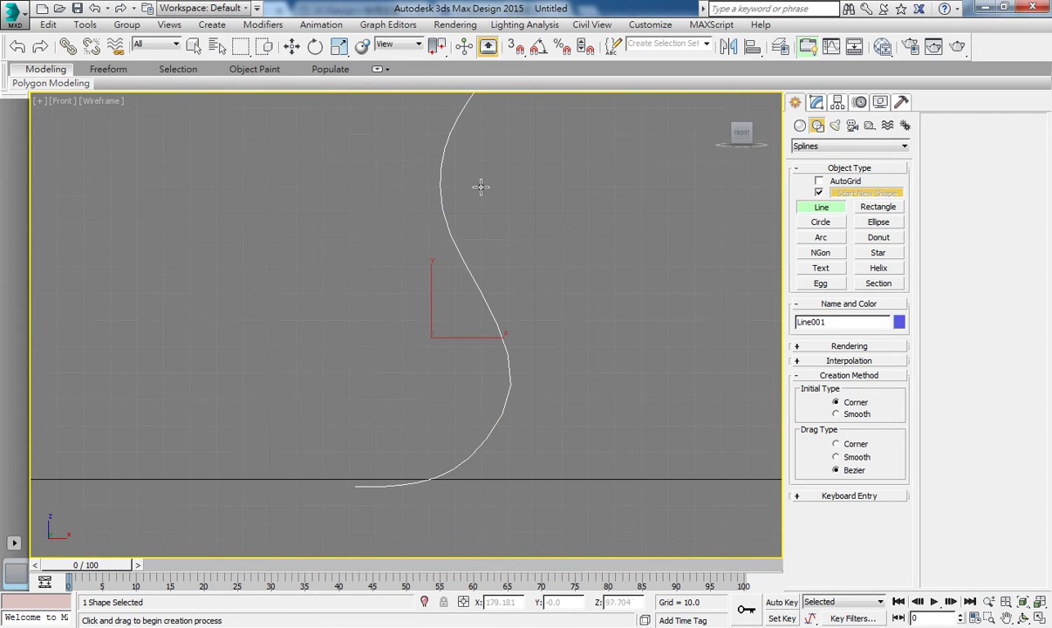
key("alt+w")
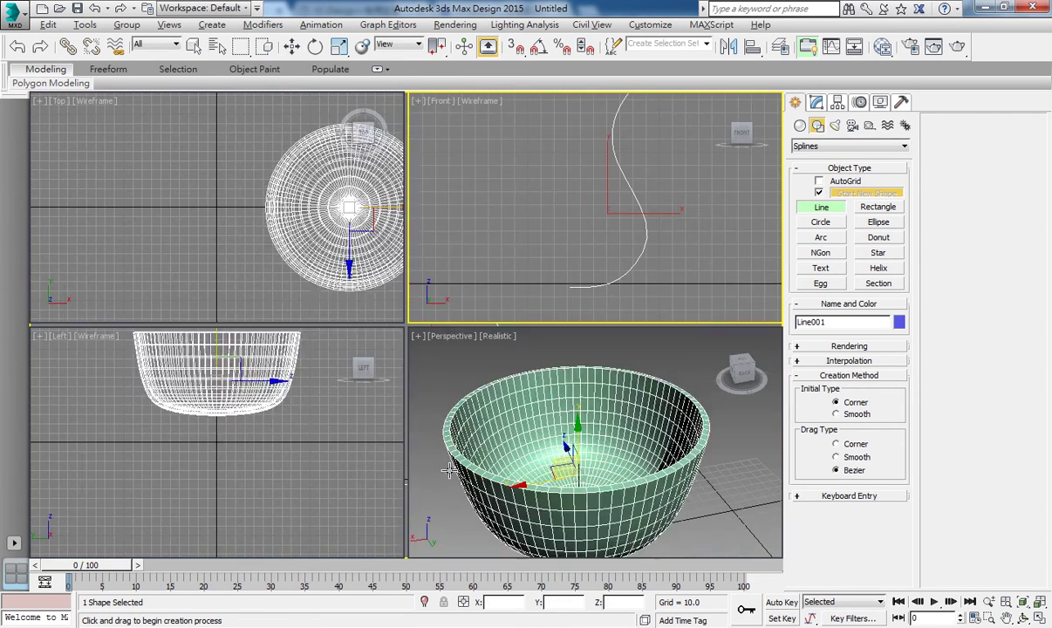
middle_click(584, 426)
Step: Maximize Perspective and apply a Lathe modifier to Line001 from the Modifier List
key("alt+w")
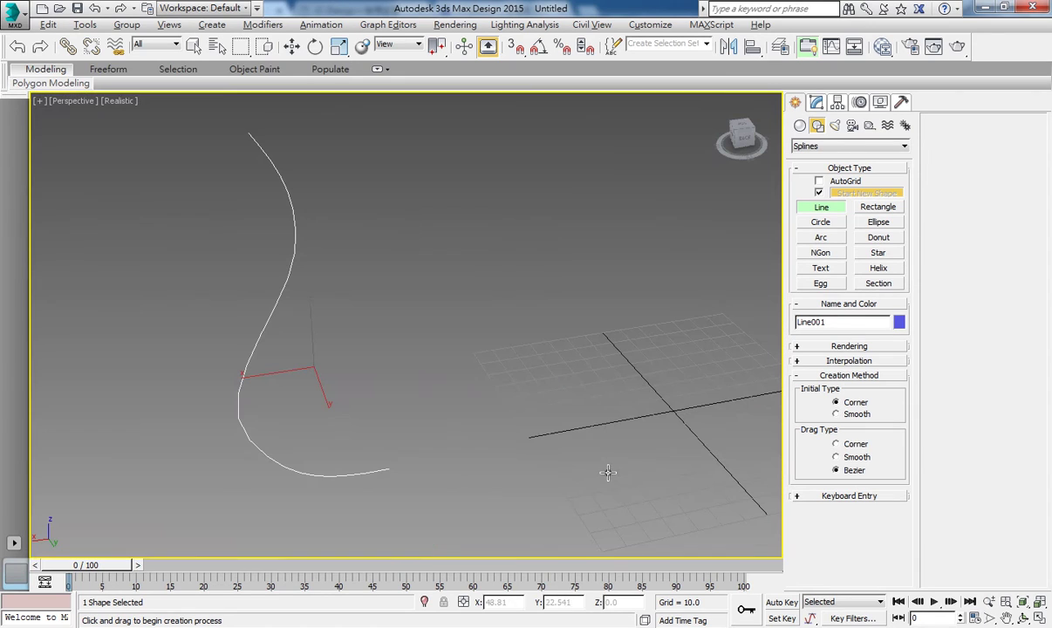
left_click(815, 102)
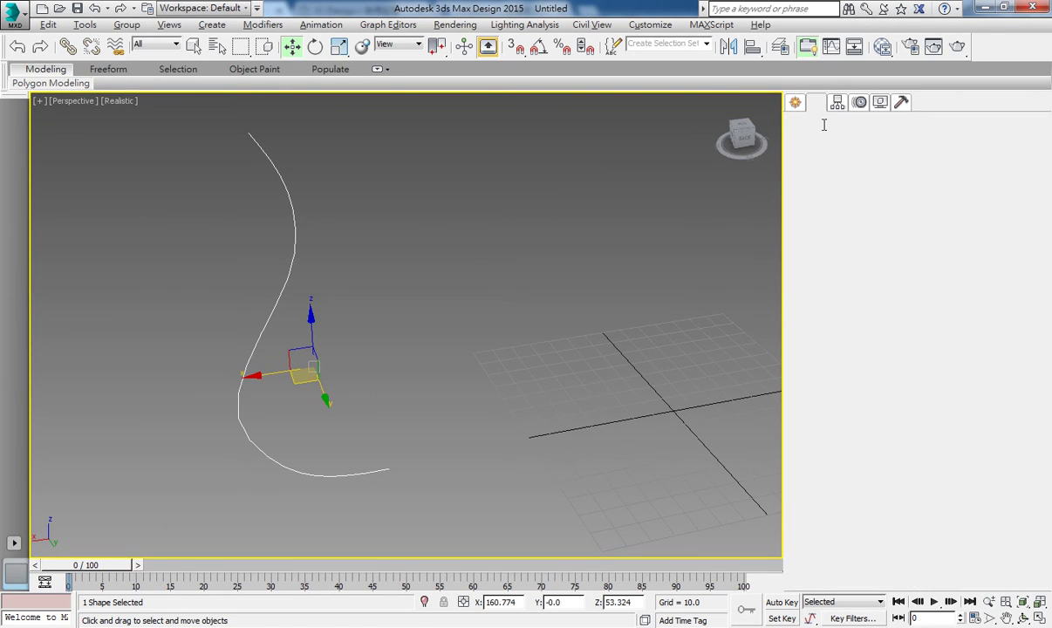
left_click(870, 144)
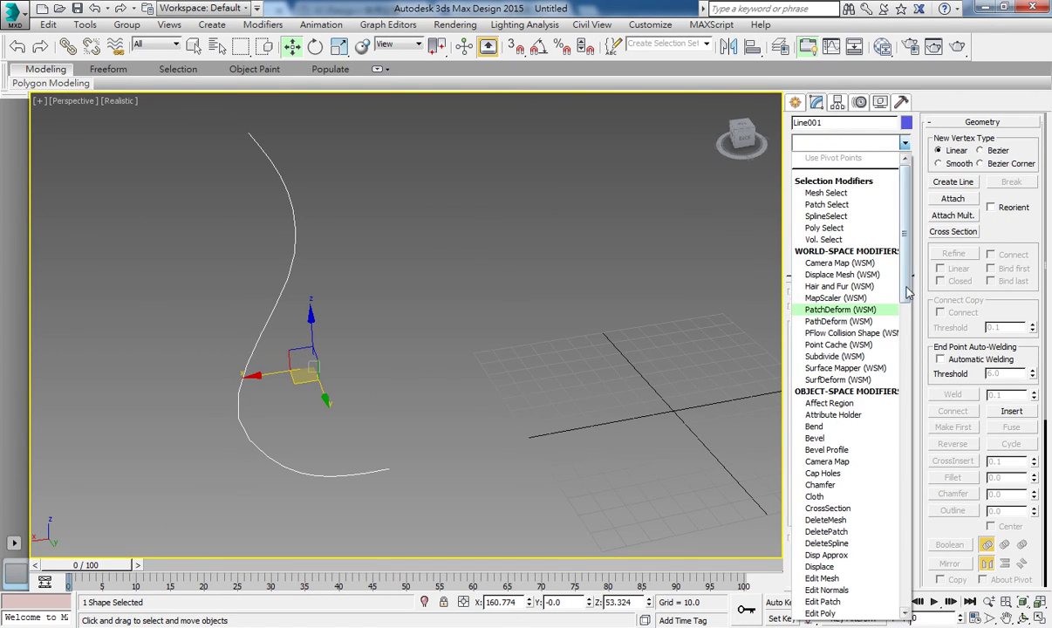
left_click_drag(907, 292, 913, 362)
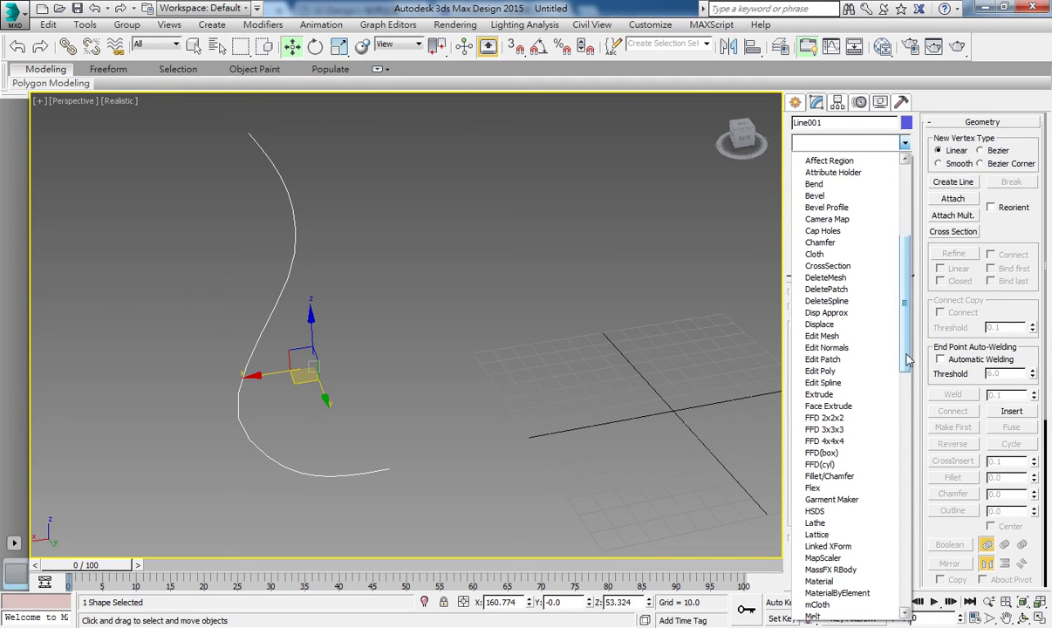
scroll(837, 383, "down", 3)
left_click(815, 421)
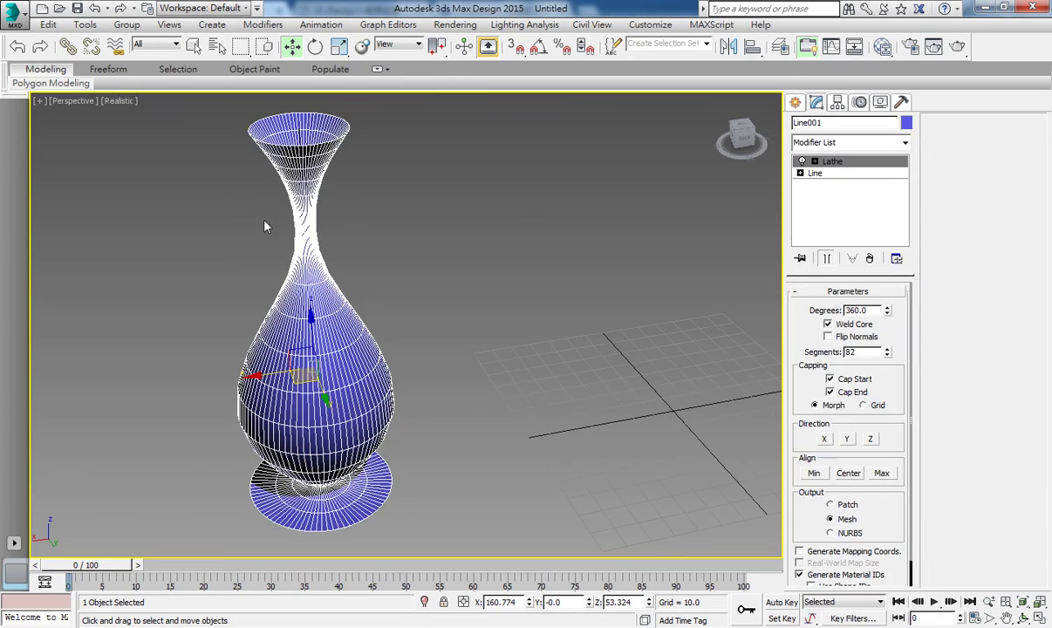
Step: Orbit to inspect the vase's flared top, then delete the Lathe modifier from the stack
mouse_move(398, 416)
middle_mouse_down("alt")
mouse_move(342, 367)
mouse_move(416, 267)
mouse_move(379, 213)
middle_mouse_up("alt")
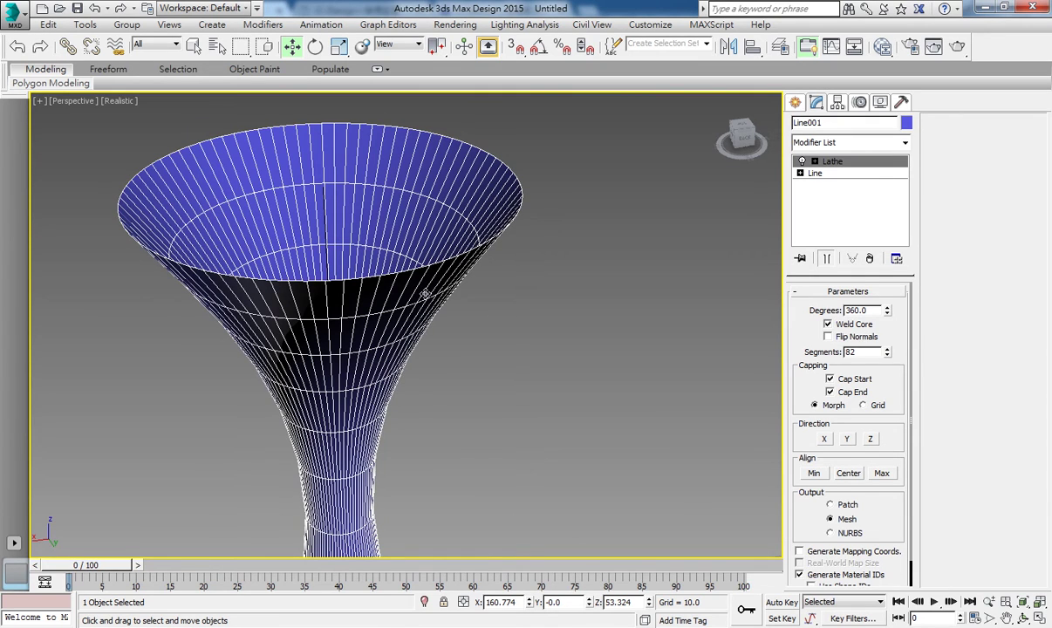
left_click(868, 258)
Step: In a maximized Front view, outline Line001's spline into a thin double wall, then restore four views
key("z")
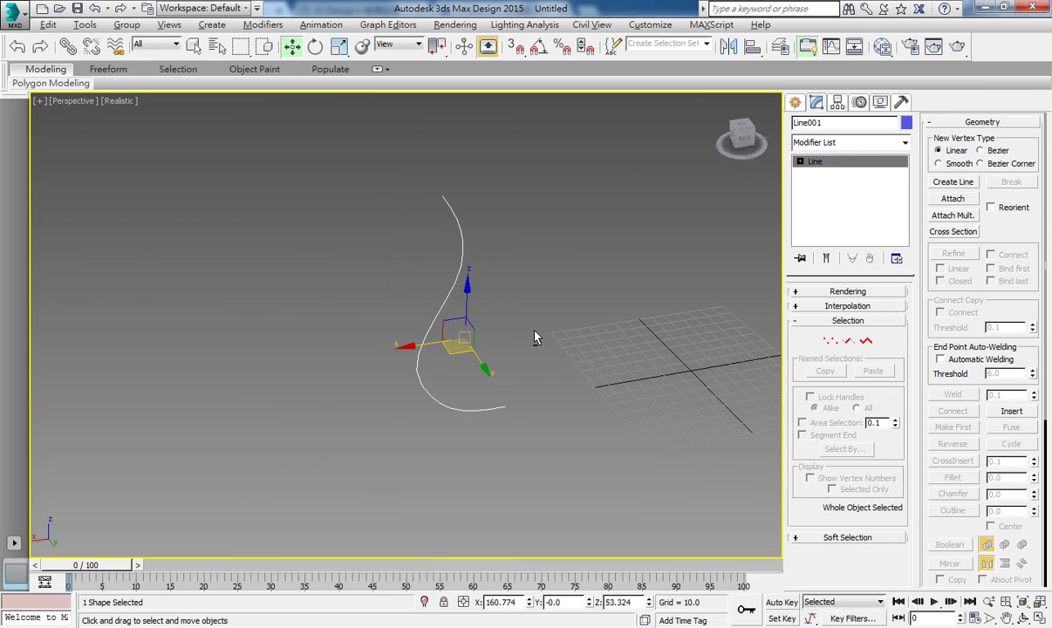
key("alt+w")
key("alt+w")
middle_click_drag(494, 315, 497, 280)
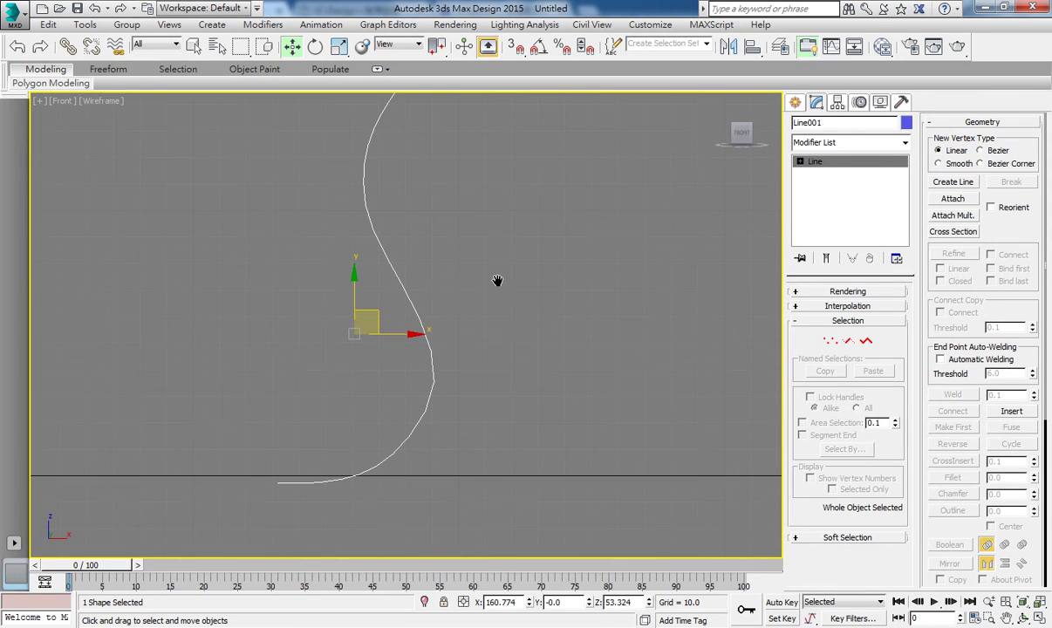
scroll(575, 334, "down", 2)
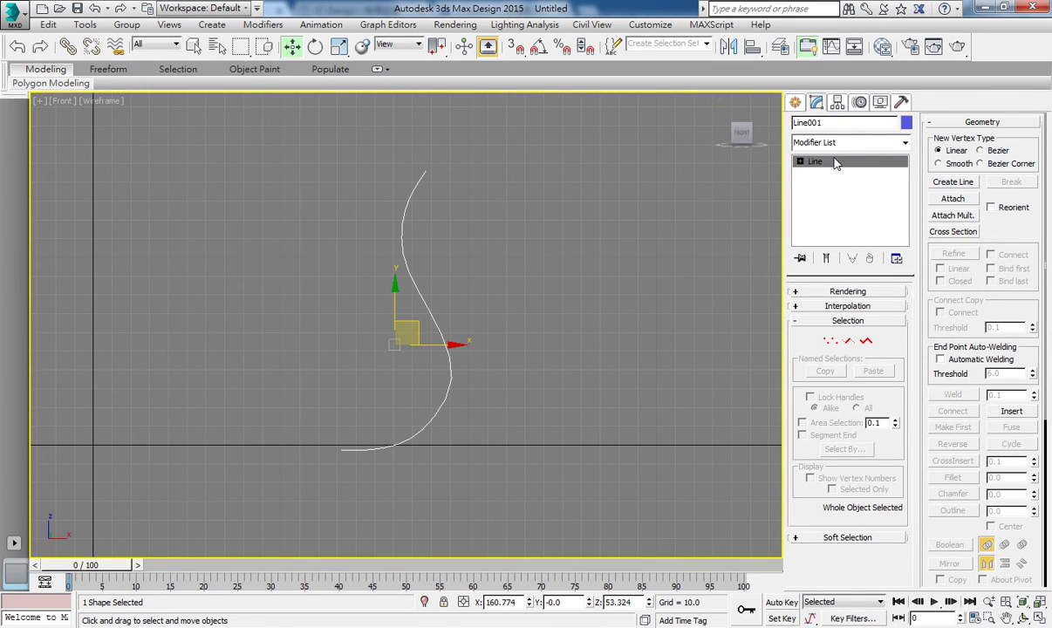
left_click(866, 343)
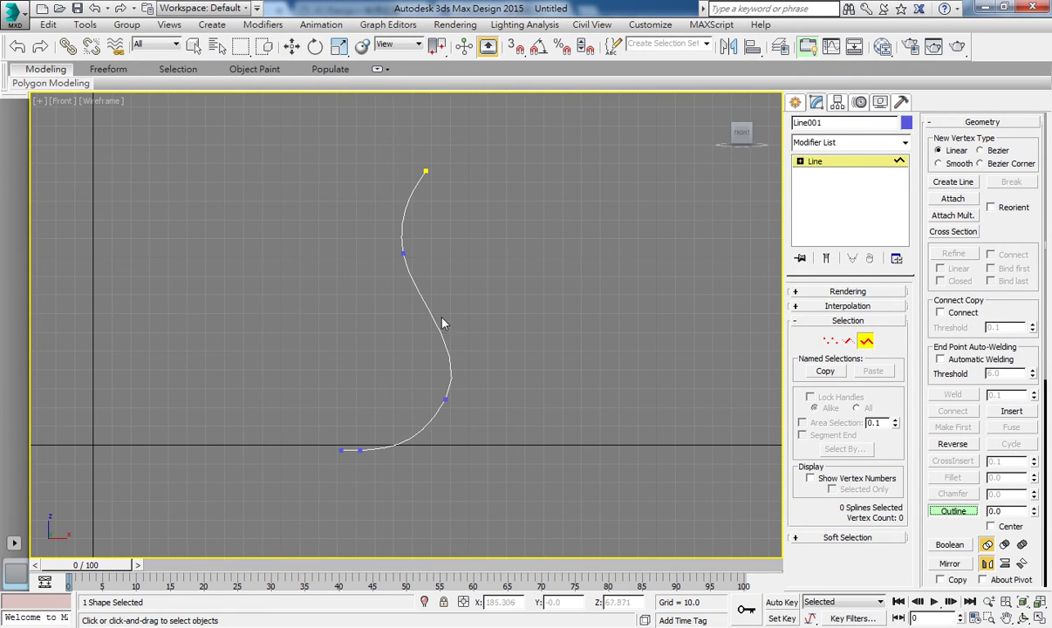
left_click_drag(423, 307, 434, 328)
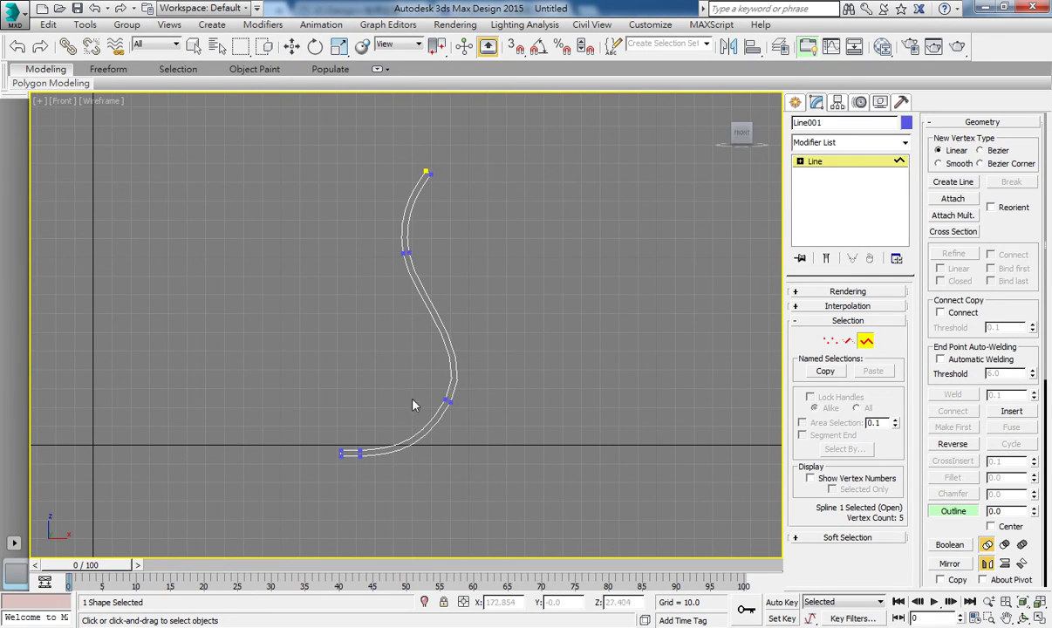
key("w")
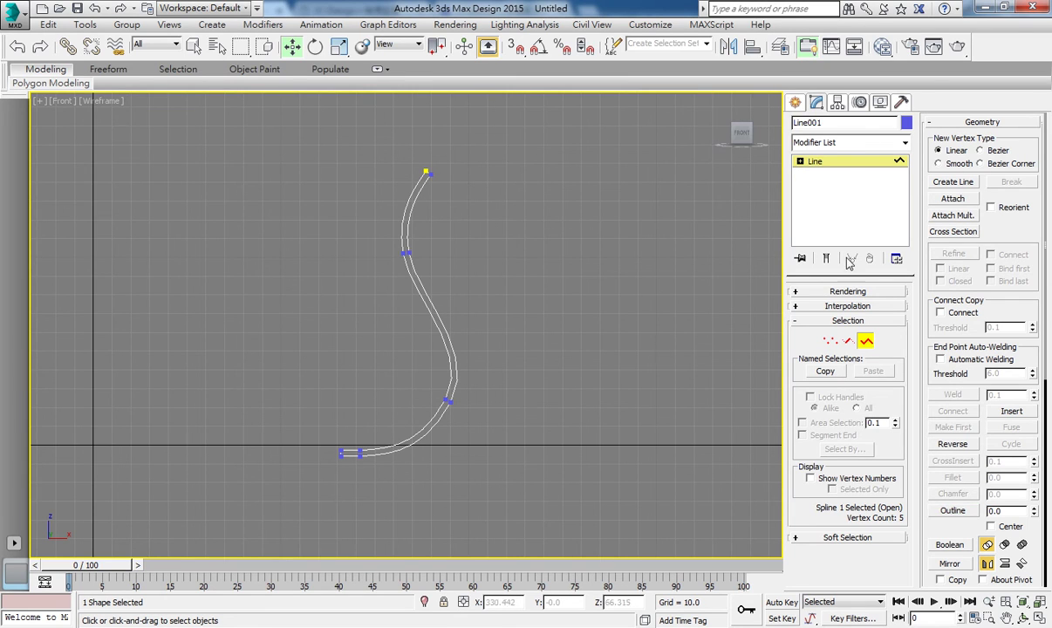
left_click(839, 160)
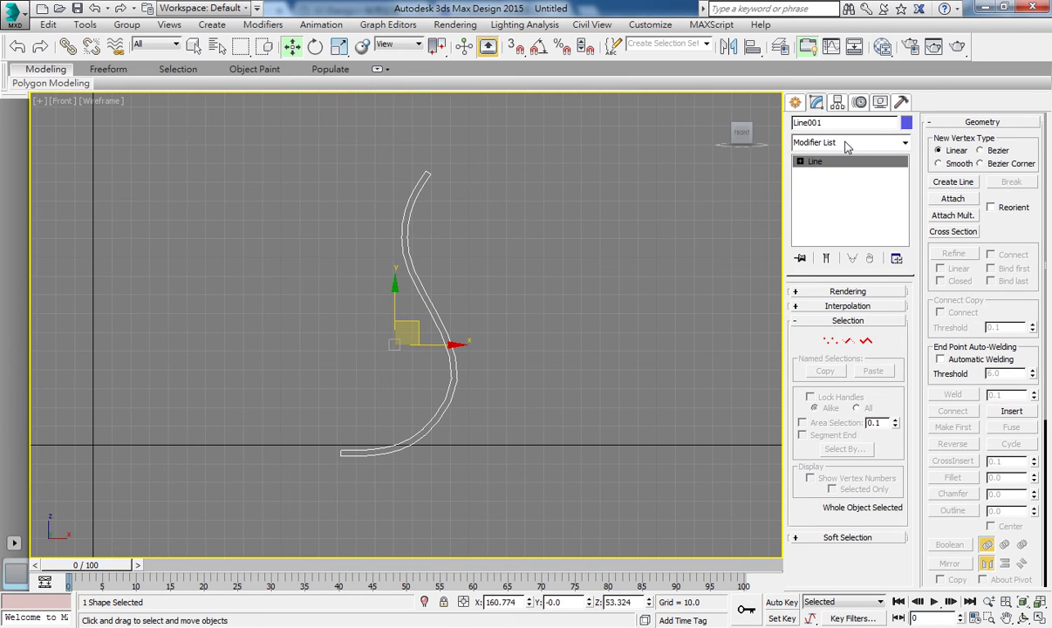
key("alt+w")
Step: Maximize the Perspective view and apply a Lathe modifier to the outlined Line001
right_click(561, 452)
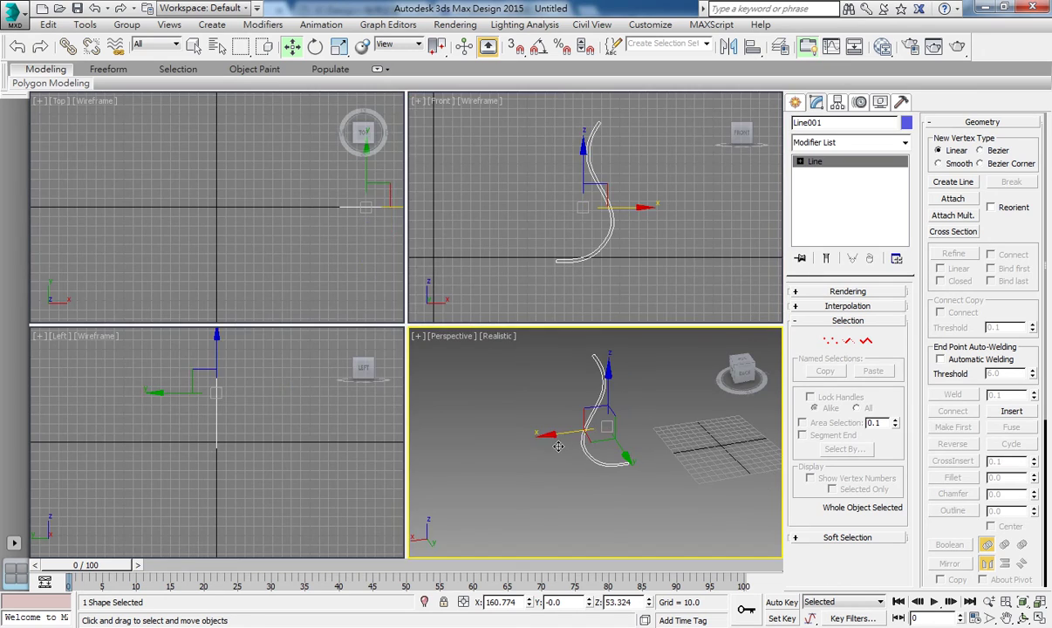
key("alt+w")
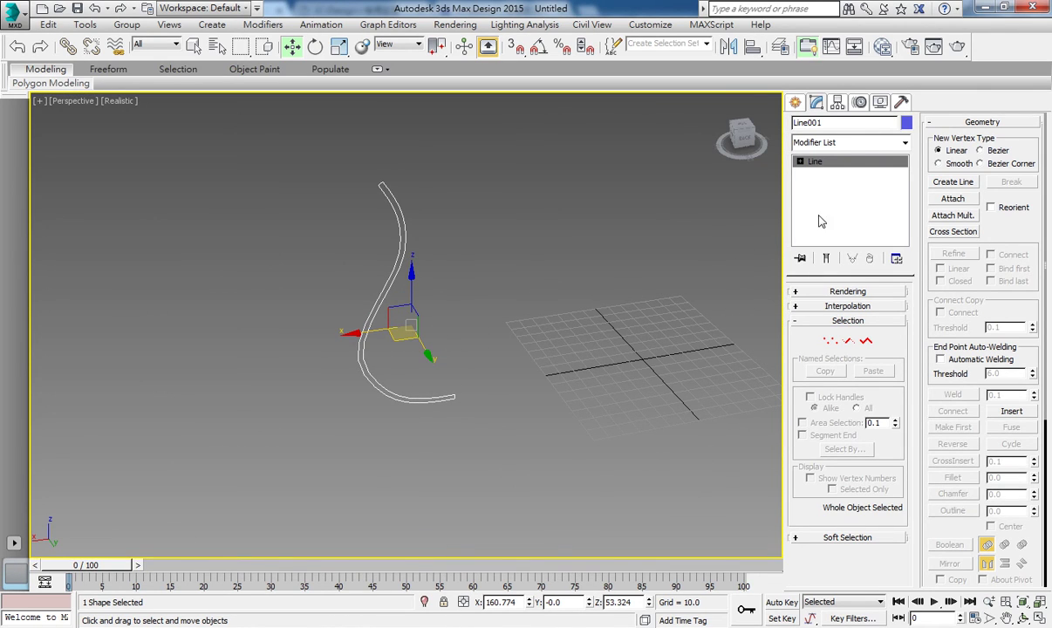
left_click(855, 144)
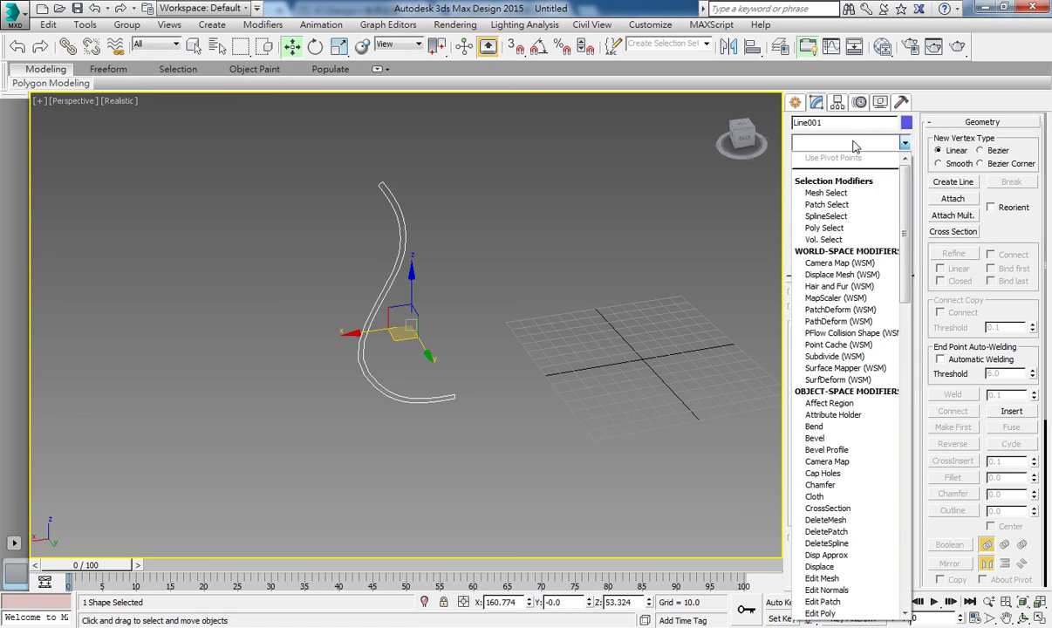
left_click_drag(904, 234, 924, 325)
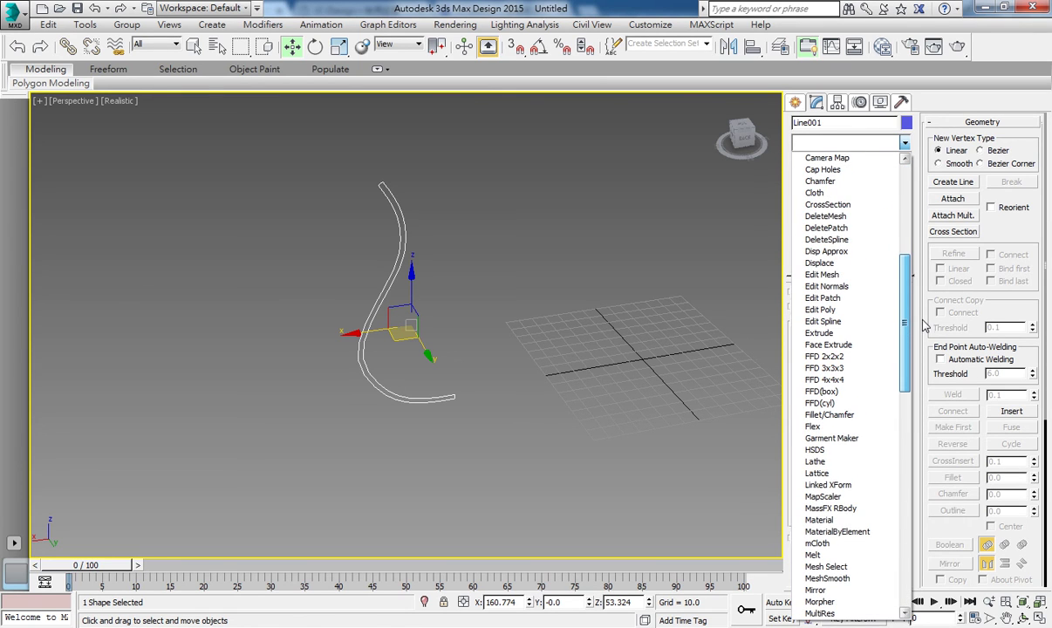
left_click(850, 462)
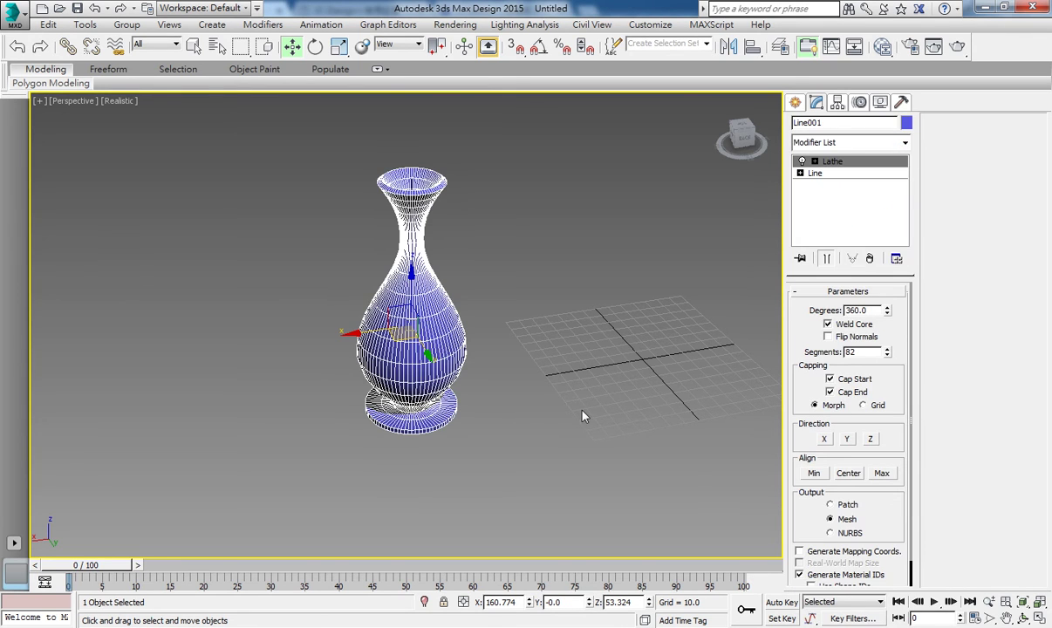
Step: Try Lathe alignment Min, Center and Max, settle on Min, then orbit to inspect the vase
left_click(815, 476)
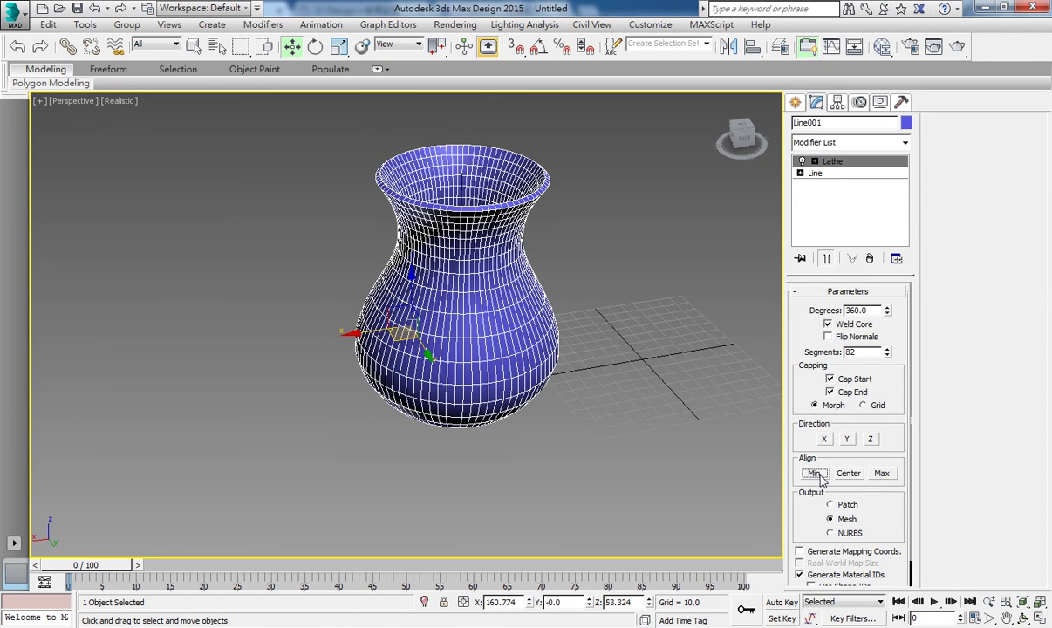
left_click(853, 475)
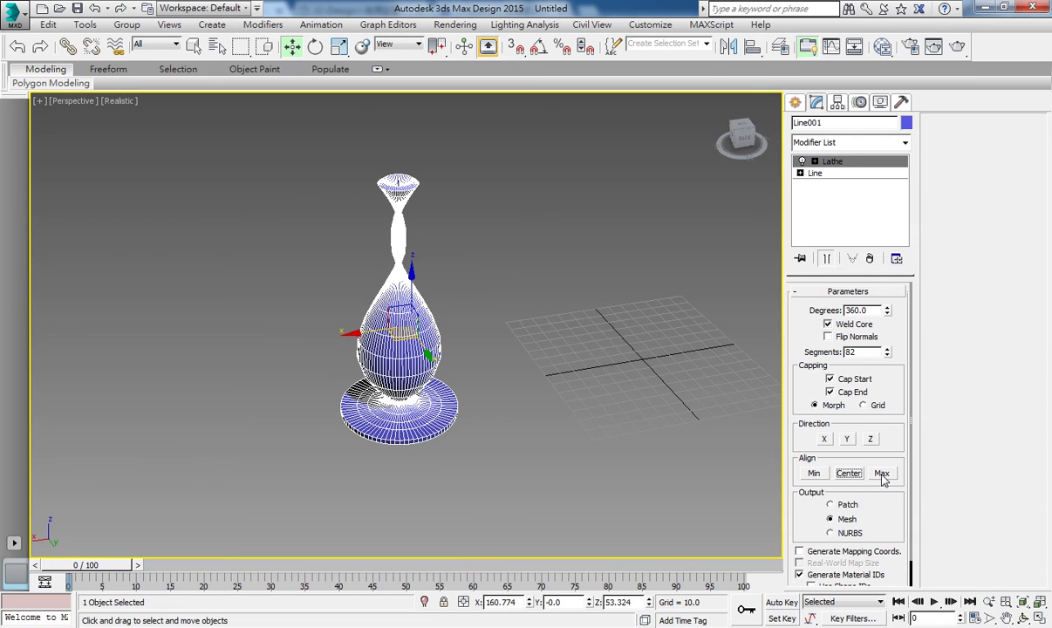
left_click(880, 474)
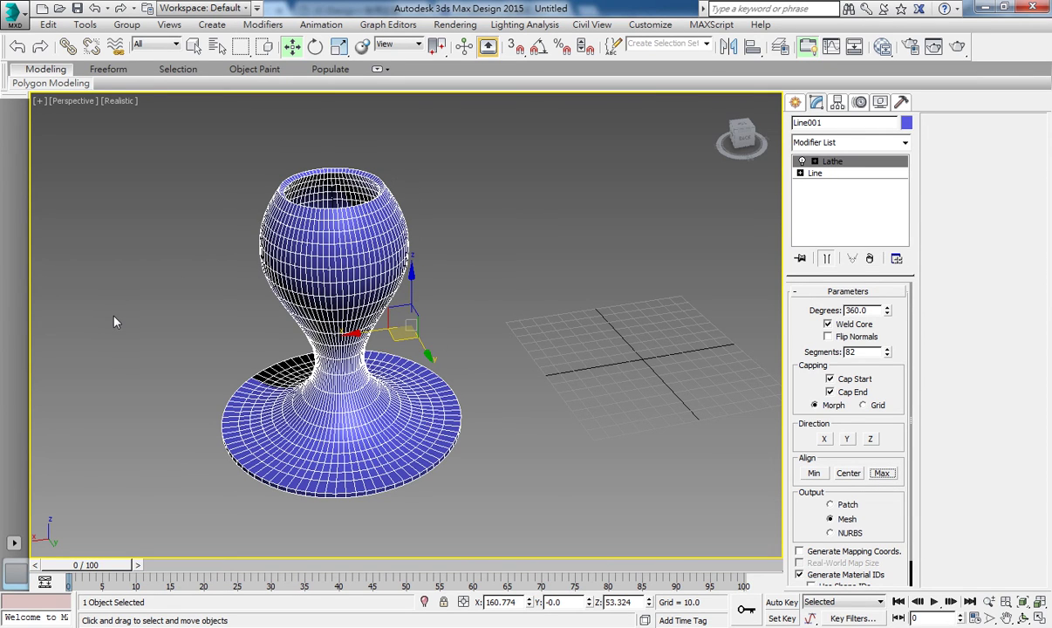
left_click(815, 474)
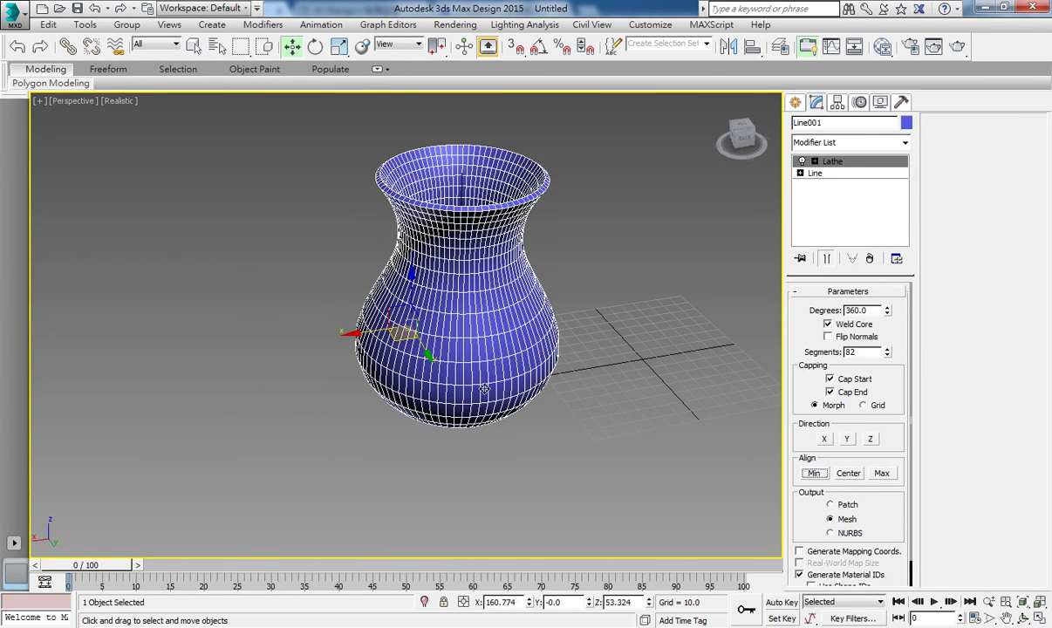
mouse_move(433, 333)
middle_mouse_down("alt")
mouse_move(445, 225)
mouse_move(455, 331)
middle_mouse_up("alt")
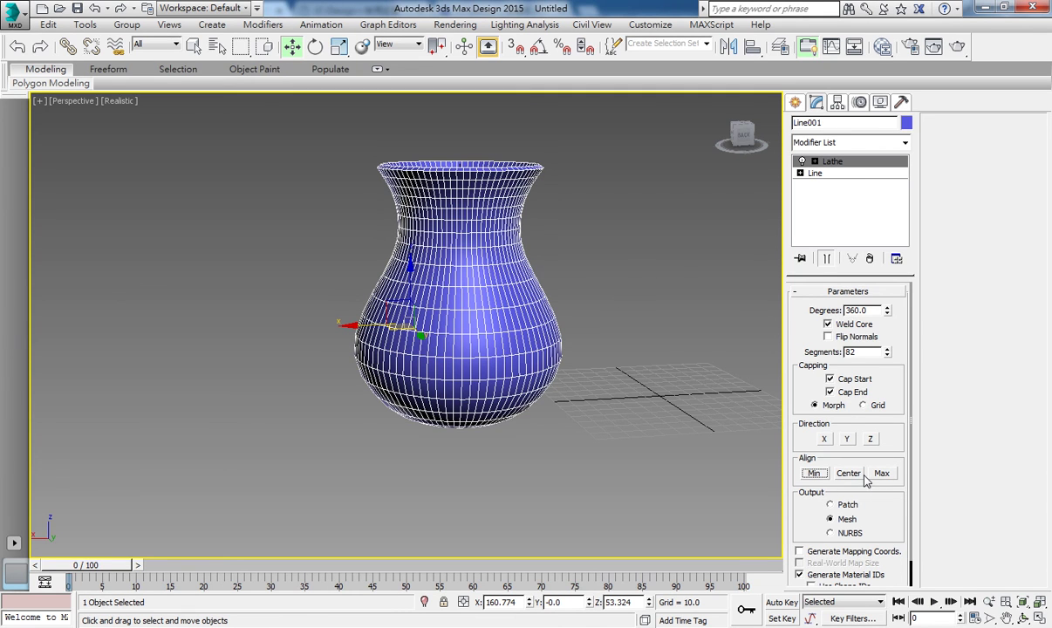
mouse_move(501, 279)
middle_mouse_down("alt")
mouse_move(480, 425)
mouse_move(551, 355)
middle_mouse_up("alt")
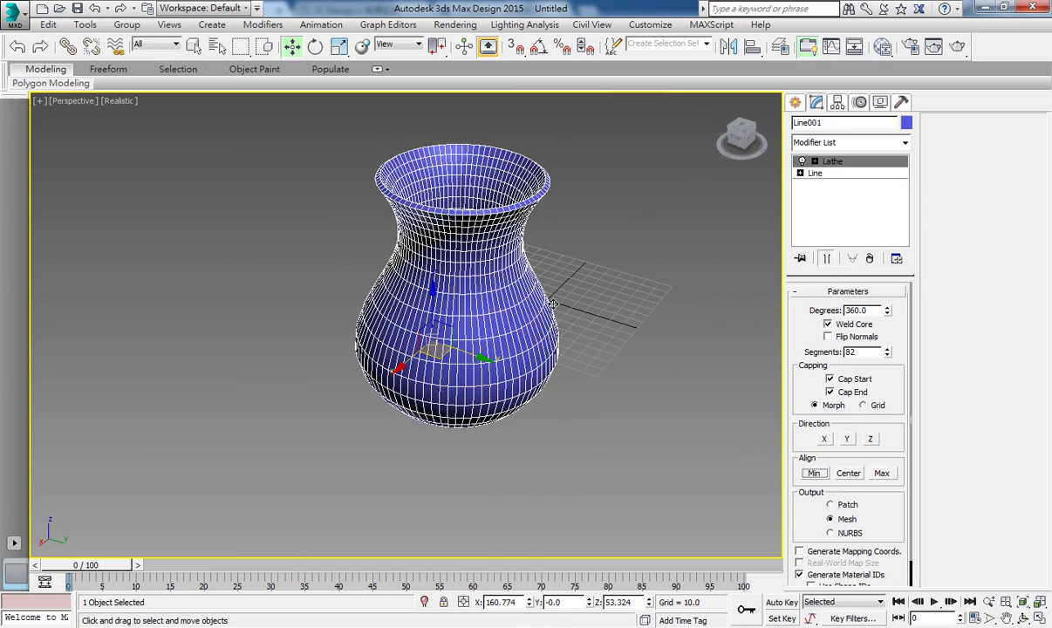